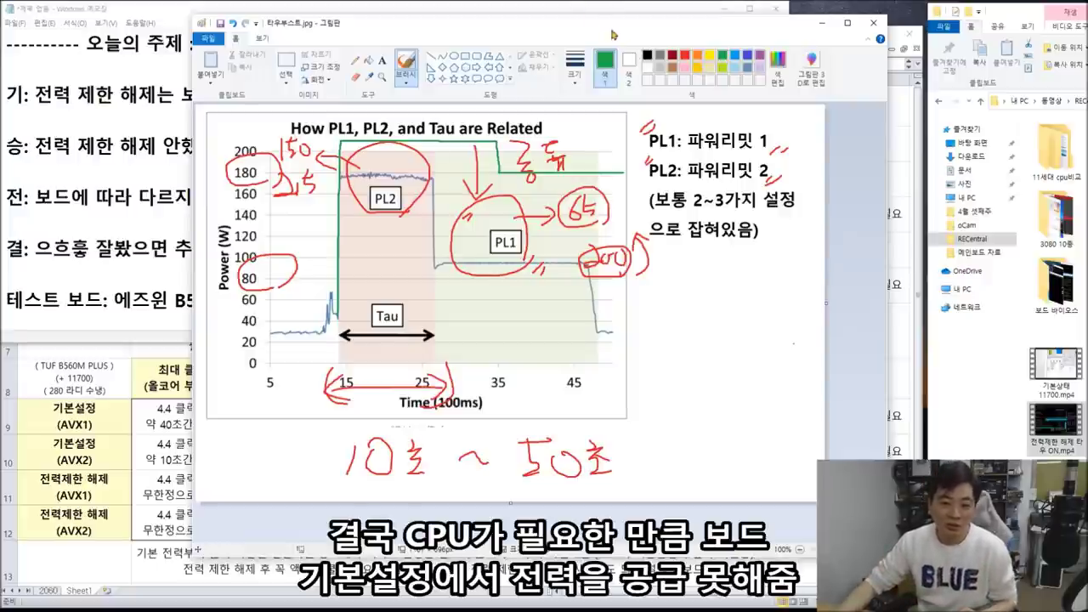
Step: Close the annotated power-limit chart without saving and highlight the test board "에즈윈 B560M PRO4," in the notes
{"action": "left_click", "coordinate": [873, 23]}
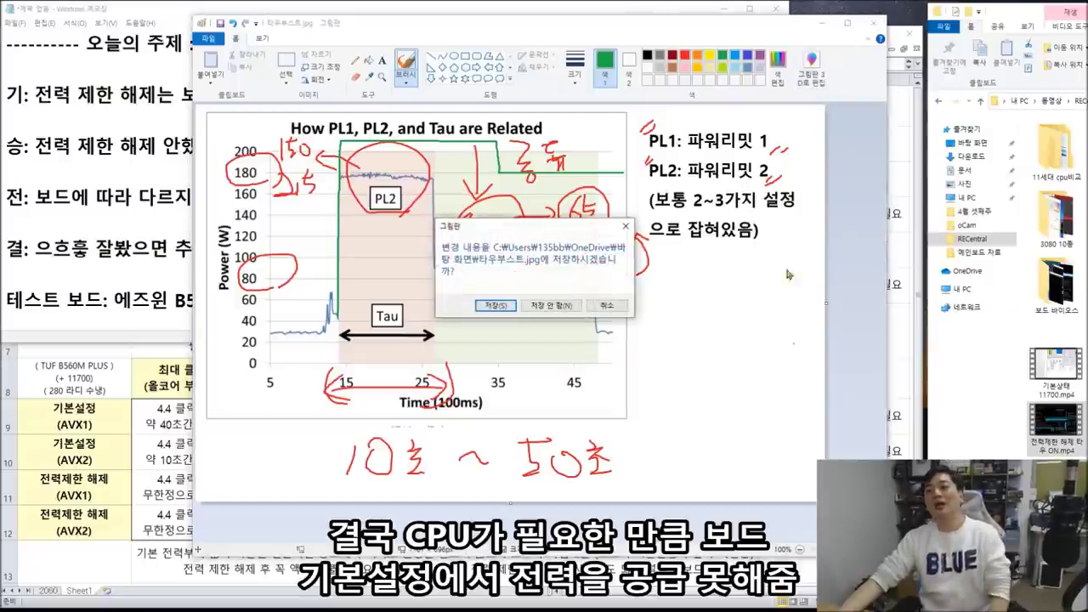
{"action": "left_click", "coordinate": [566, 306]}
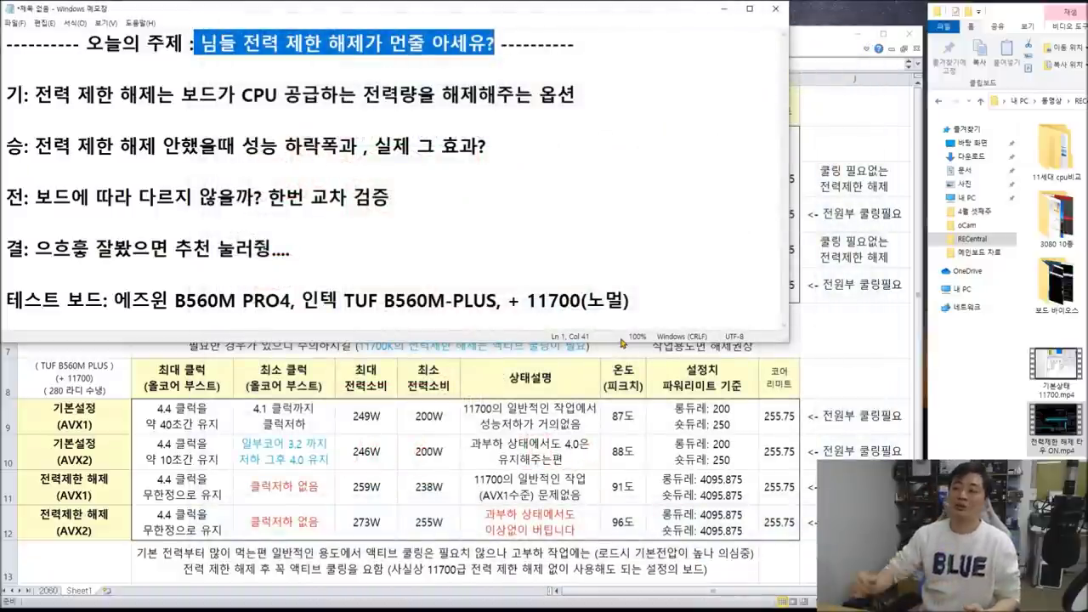
{"action": "left_click", "coordinate": [1056, 369]}
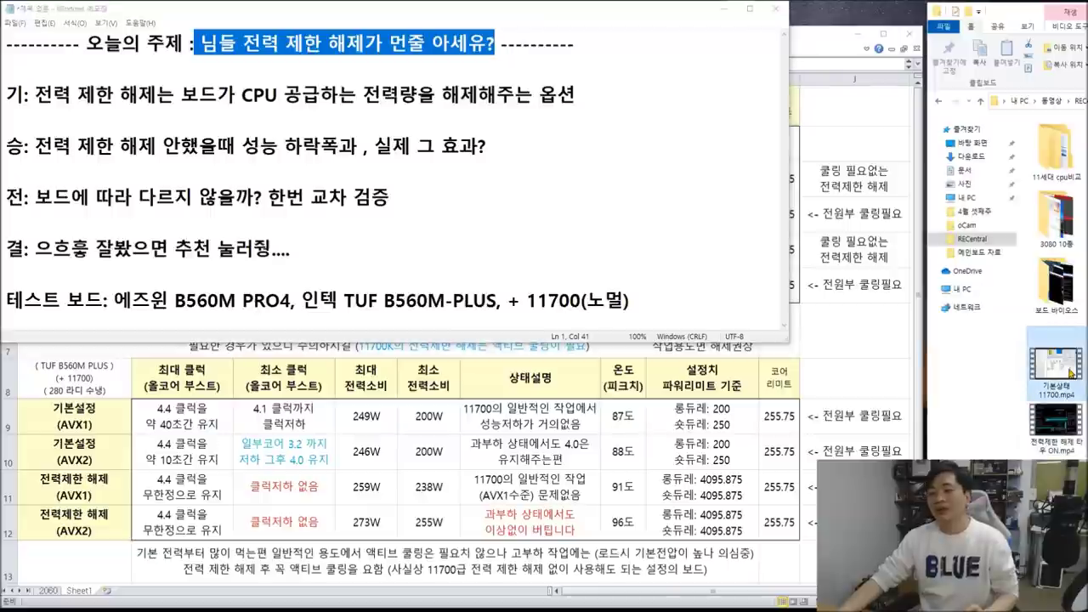
{"action": "left_click_drag", "start_coordinate": [115, 300], "coordinate": [302, 299]}
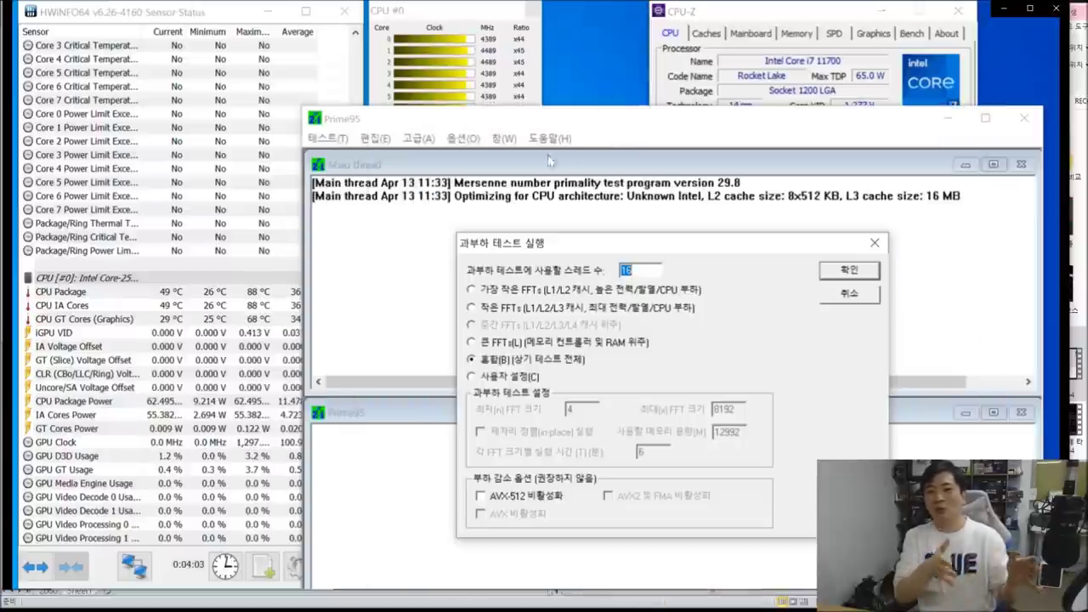
Step: Review the default-state 11700 recording, examining the Prime95 small FFTs stress test with AVX2 and FMA disabled
{"action": "left_click", "coordinate": [554, 311]}
{"action": "left_click", "coordinate": [564, 507]}
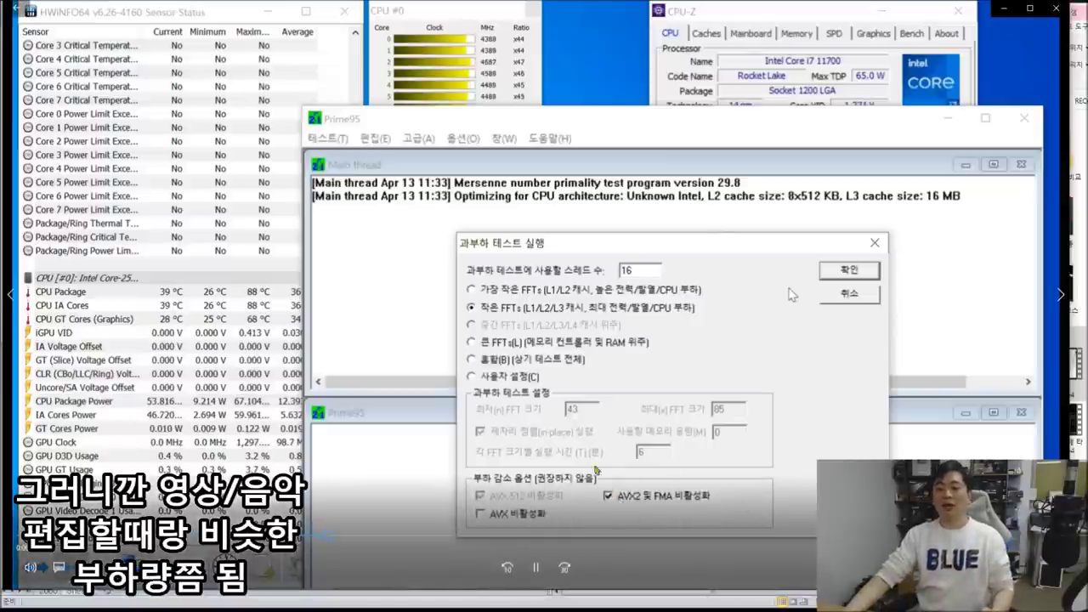
{"action": "left_click", "coordinate": [849, 269]}
{"action": "left_click_drag", "start_coordinate": [637, 127], "coordinate": [698, 283]}
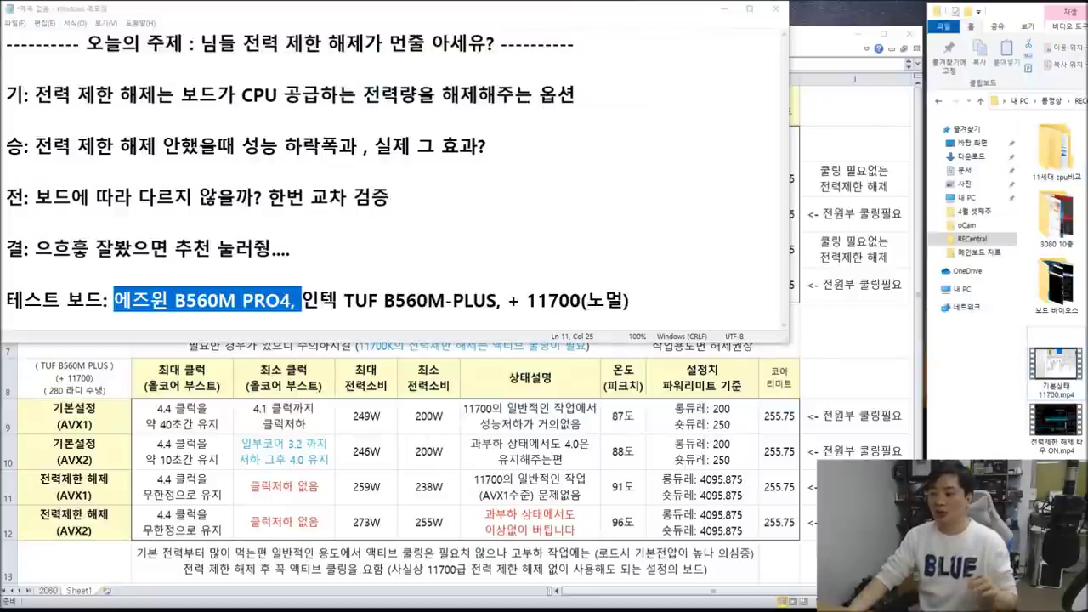
Step: Open the "전력제한 해제 타우 OFF" recording and skip ahead to the power limit entries in the BIOS CPU Configuration
{"action": "double_click", "coordinate": [1055, 367]}
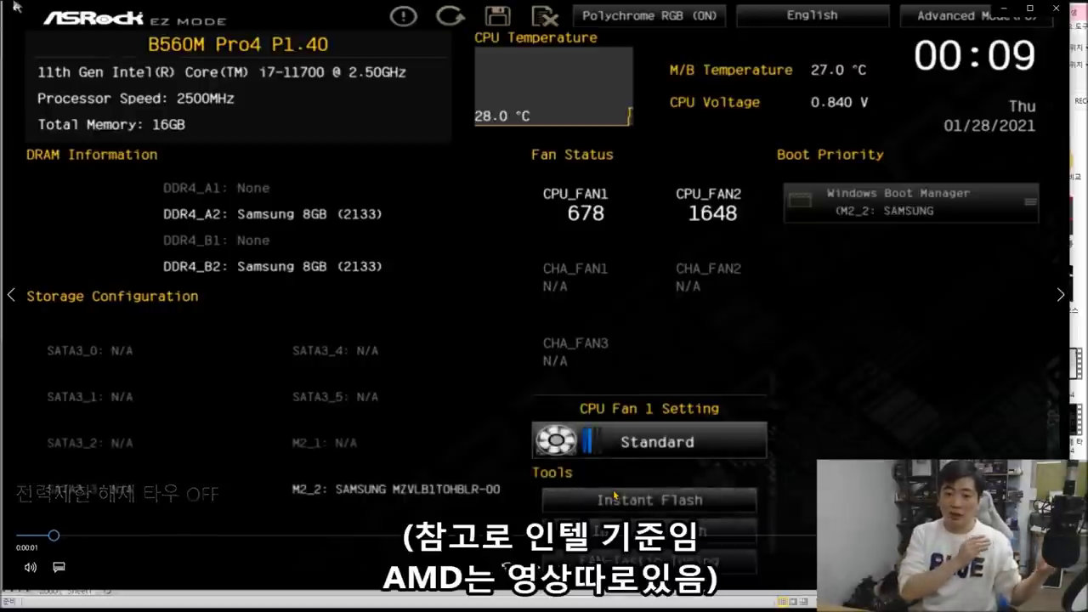
{"action": "left_click", "coordinate": [168, 536]}
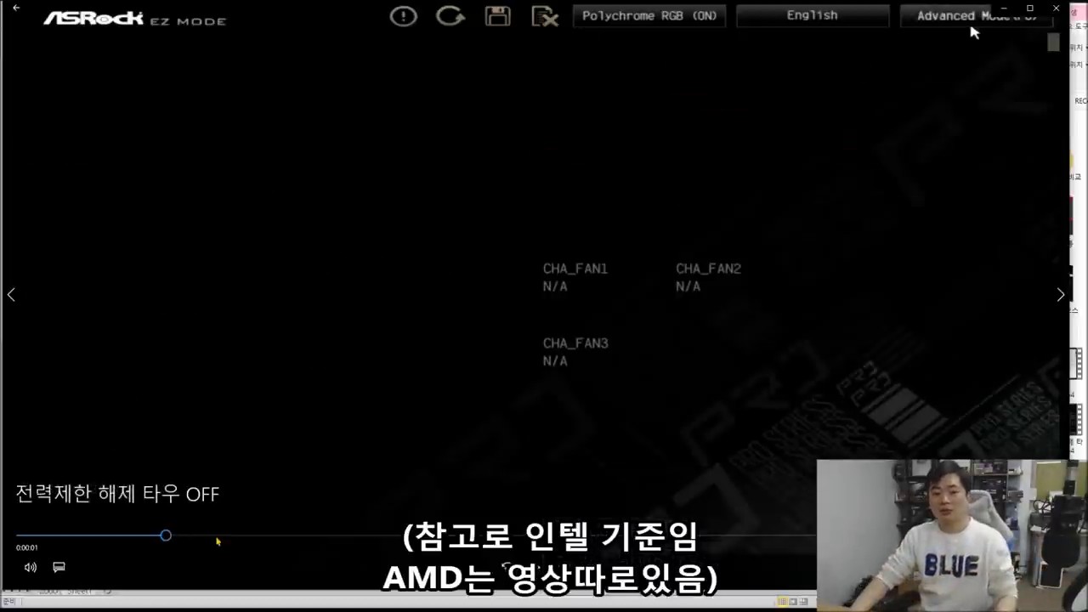
{"action": "left_click", "coordinate": [94, 536]}
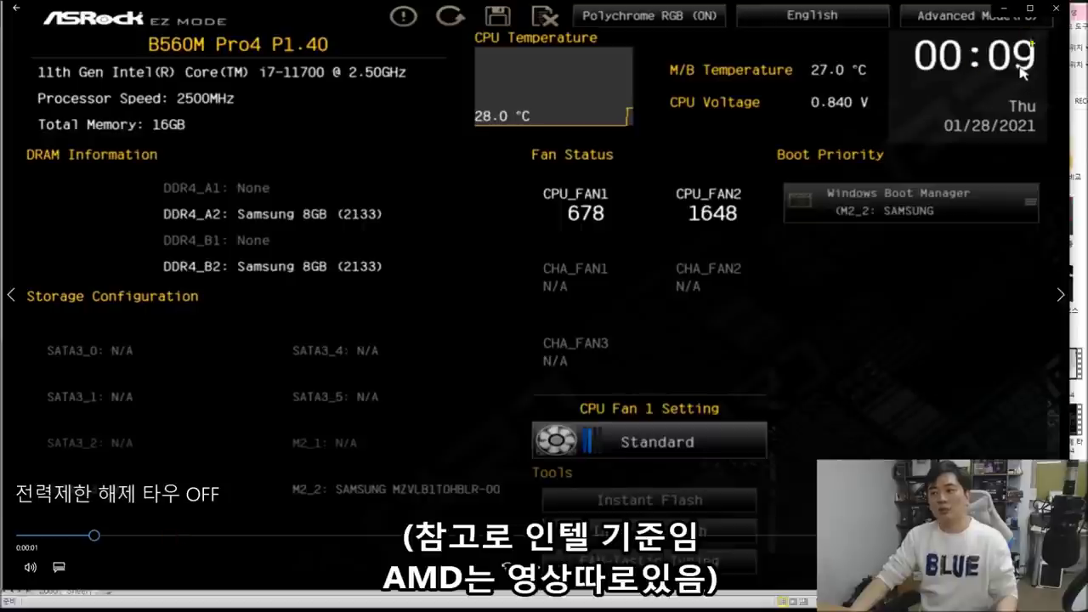
{"action": "left_click", "coordinate": [206, 535]}
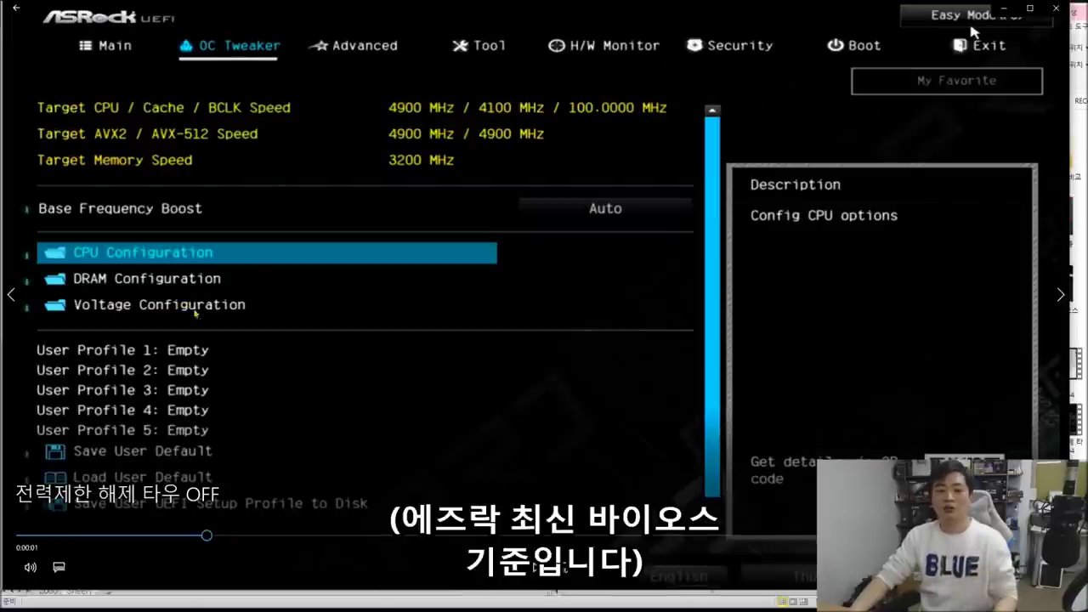
{"action": "left_click_drag", "start_coordinate": [265, 536], "coordinate": [340, 536]}
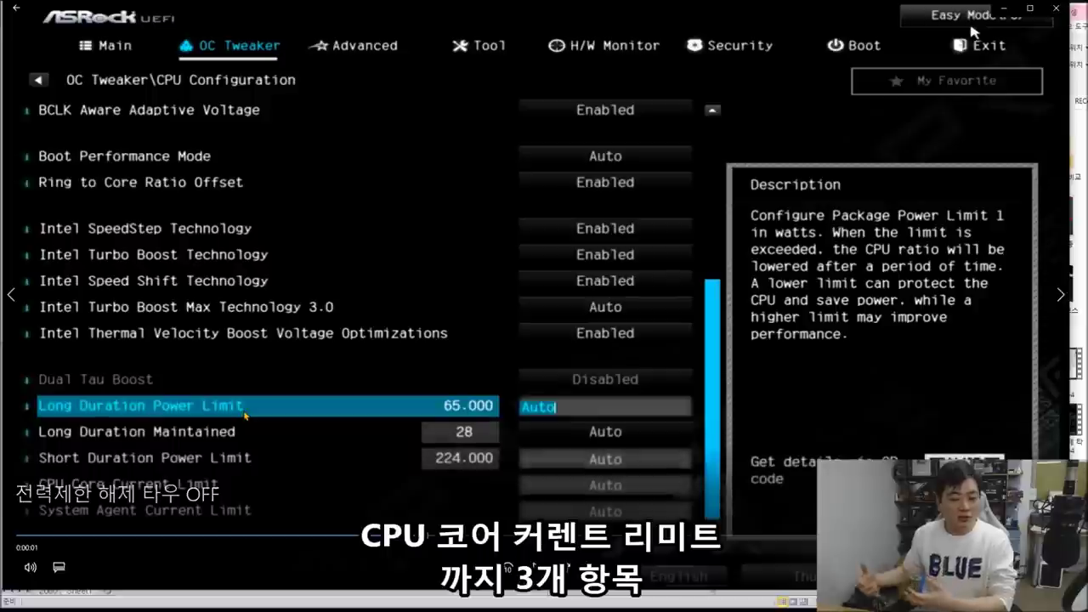
Step: Play the tau OFF BIOS recording to its end, pausing at the Long and Short Duration Power Limit settings, and close it
{"action": "key", "text": "space"}
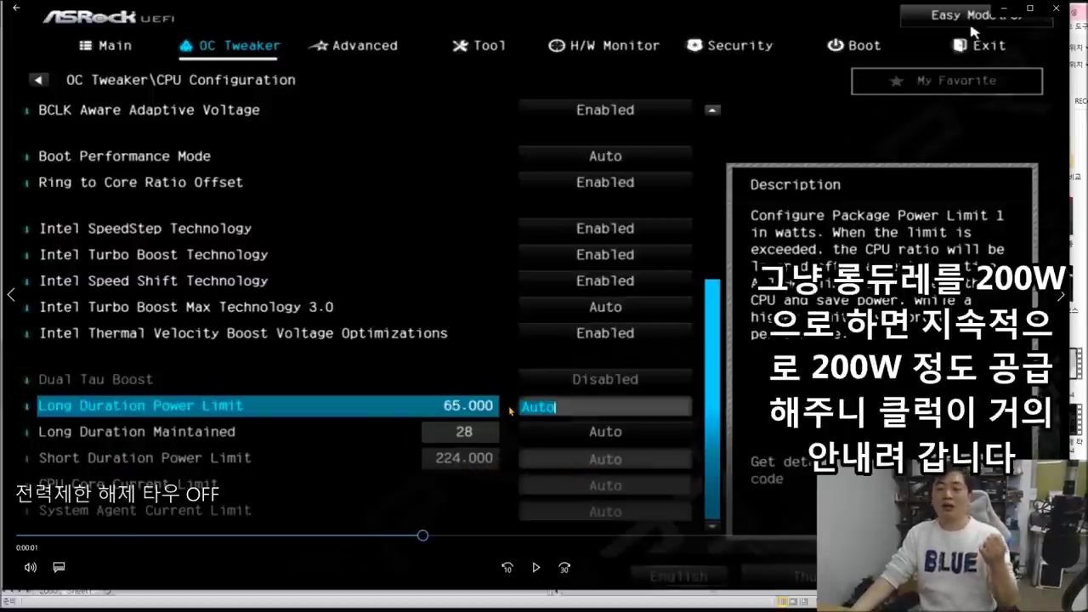
{"action": "left_click", "coordinate": [542, 564]}
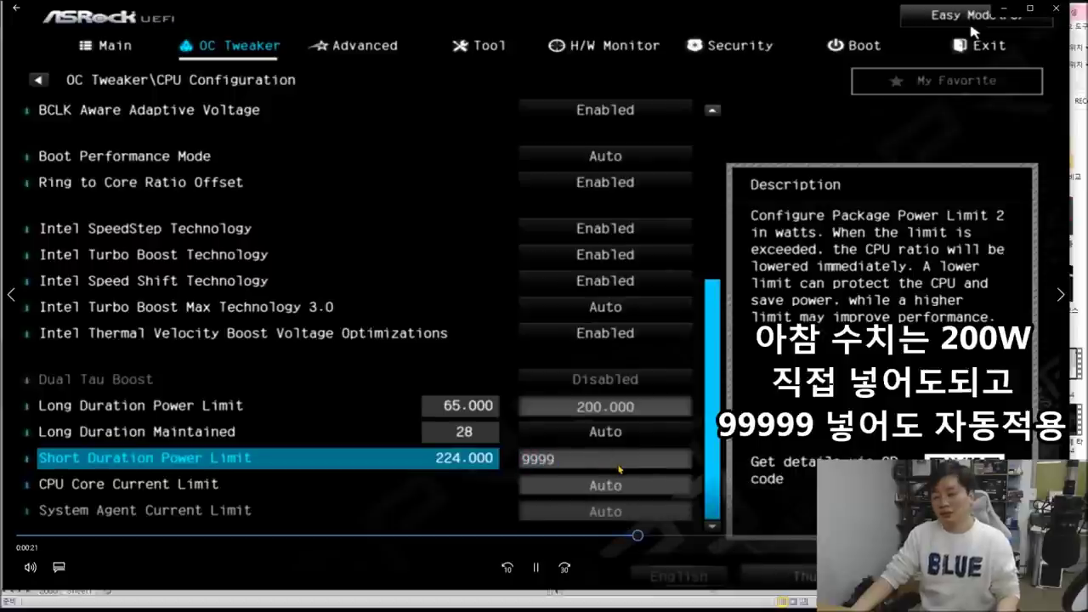
{"action": "left_click", "coordinate": [535, 567]}
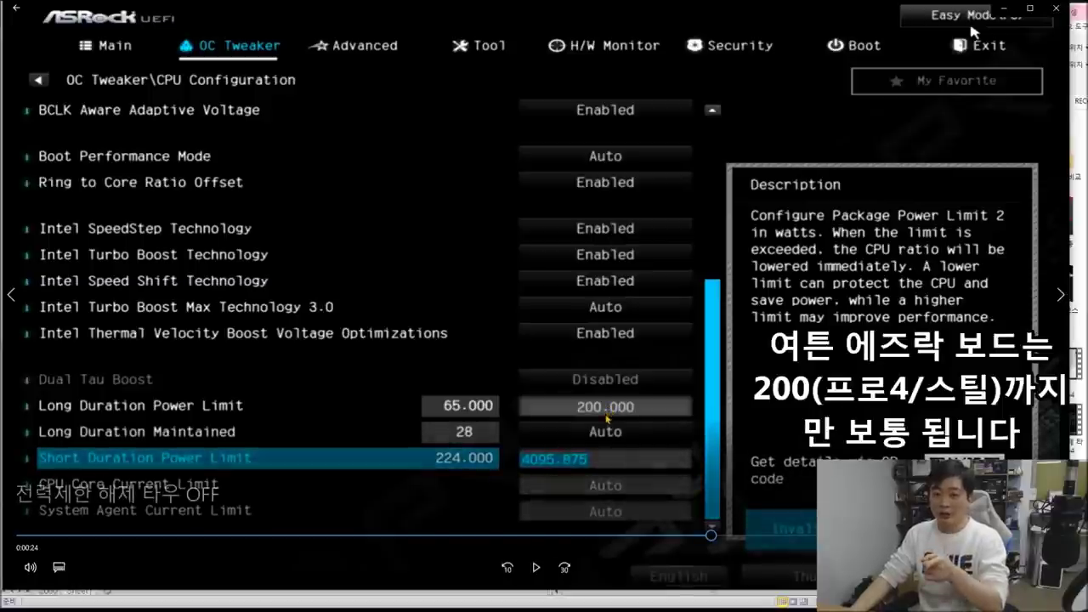
{"action": "key", "text": "space"}
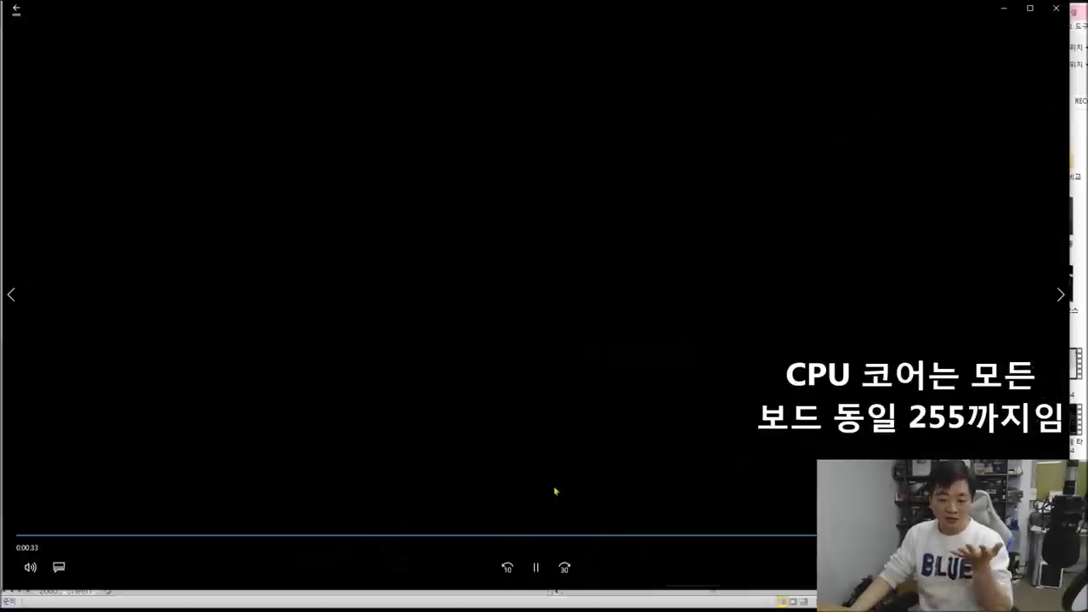
{"action": "left_click", "coordinate": [545, 566]}
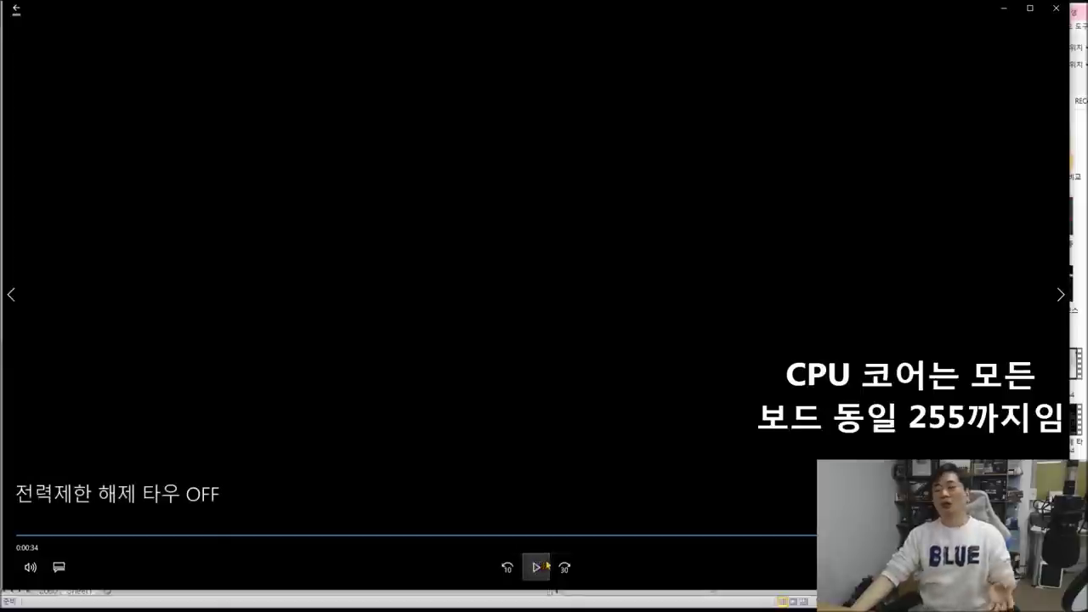
{"action": "left_click", "coordinate": [1055, 9]}
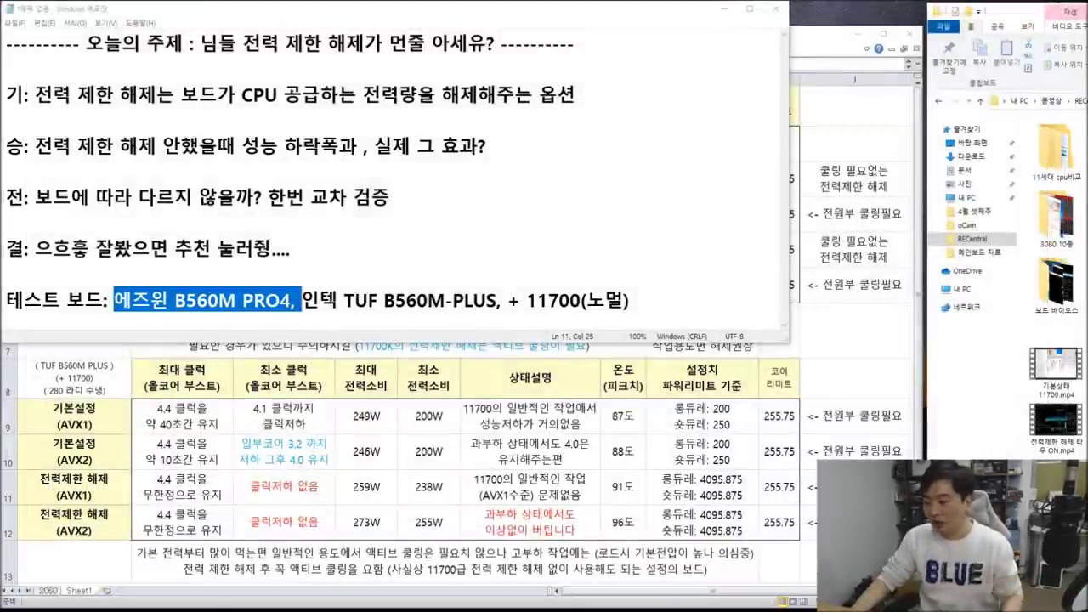
Step: Play the "타우 OFF AVX1" recording with pauses to examine core clocks, temperatures and CPU package power under Prime95 load
{"action": "key", "text": "Return"}
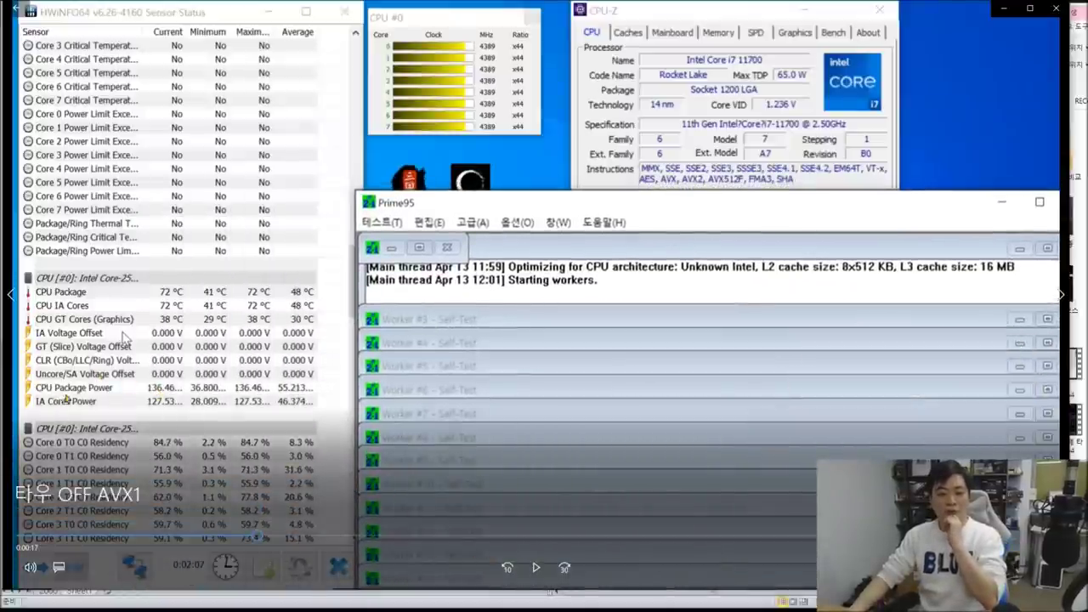
{"action": "left_click", "coordinate": [462, 502]}
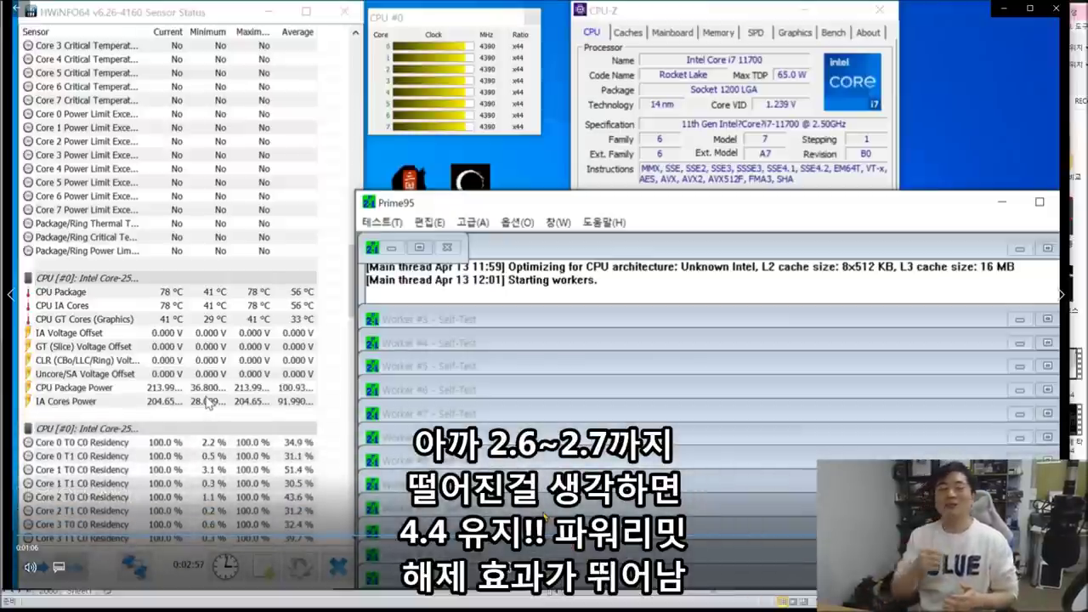
{"action": "left_click", "coordinate": [546, 514]}
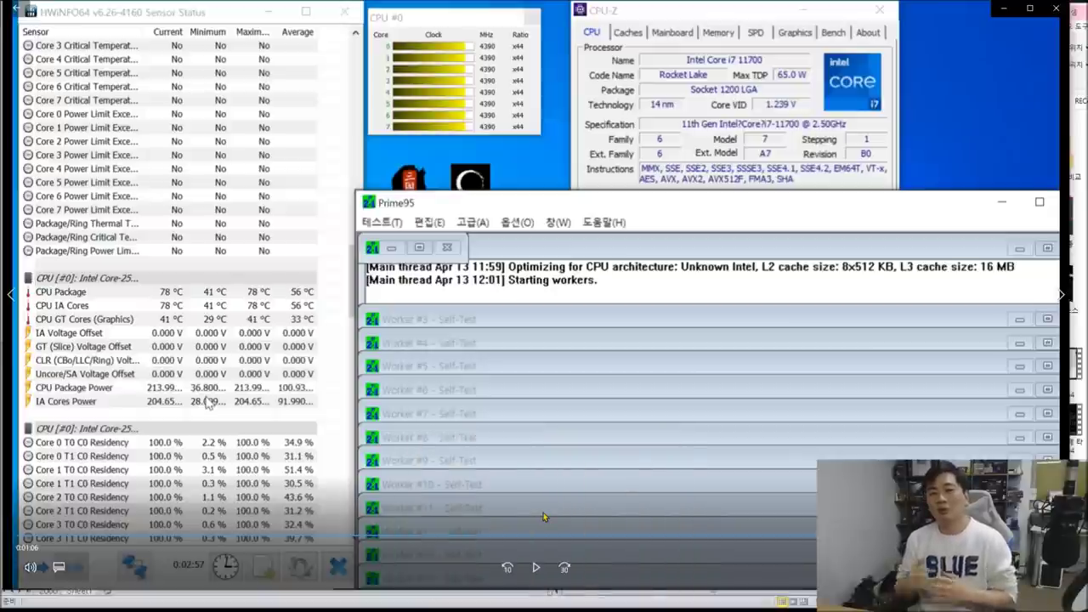
{"action": "left_click", "coordinate": [544, 517]}
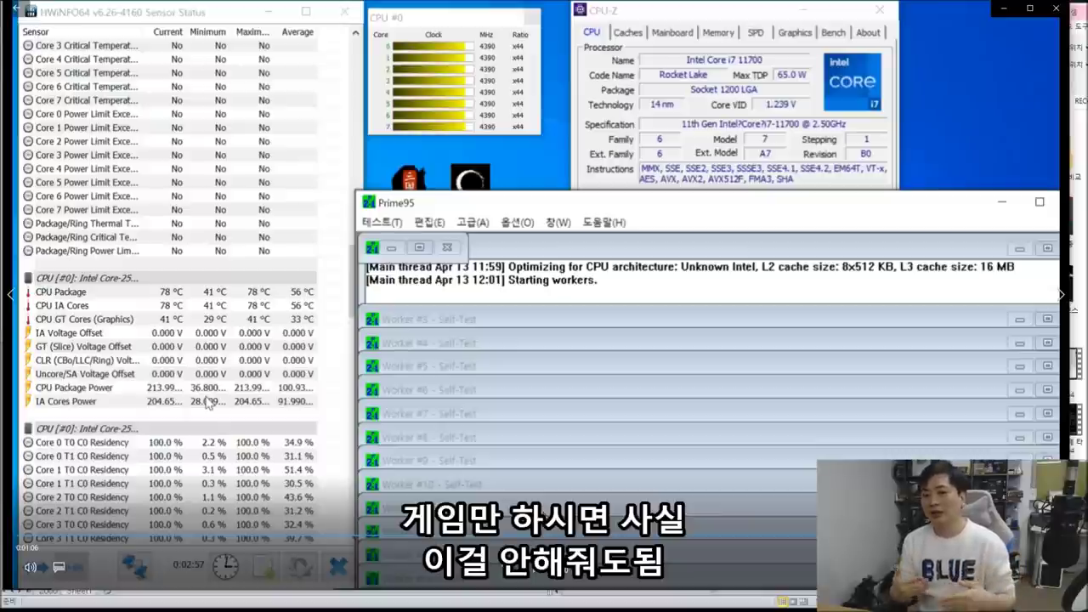
{"action": "left_click", "coordinate": [545, 516]}
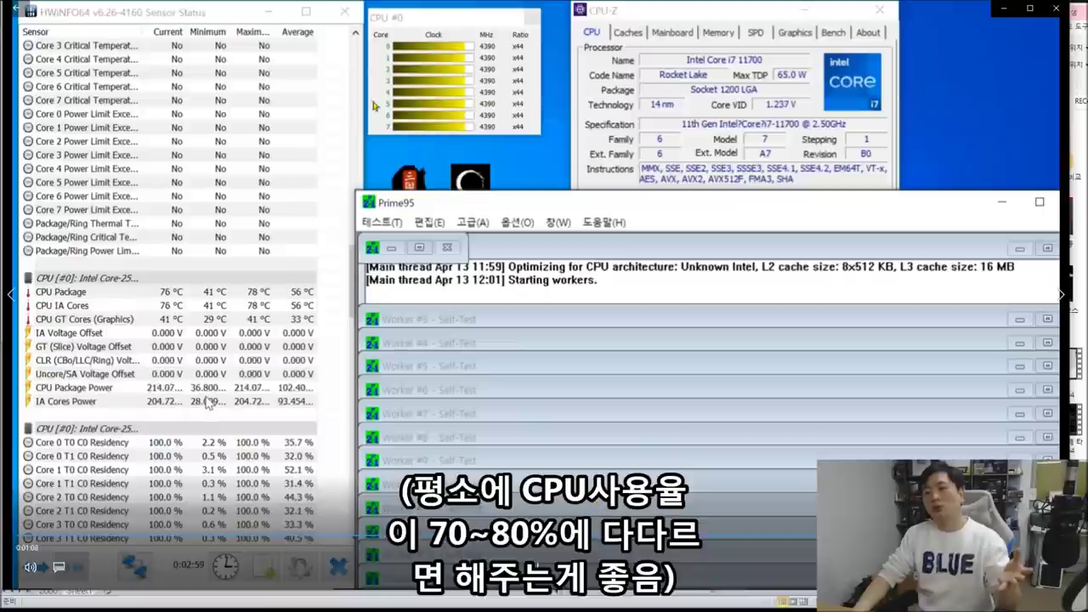
{"action": "left_click", "coordinate": [535, 567]}
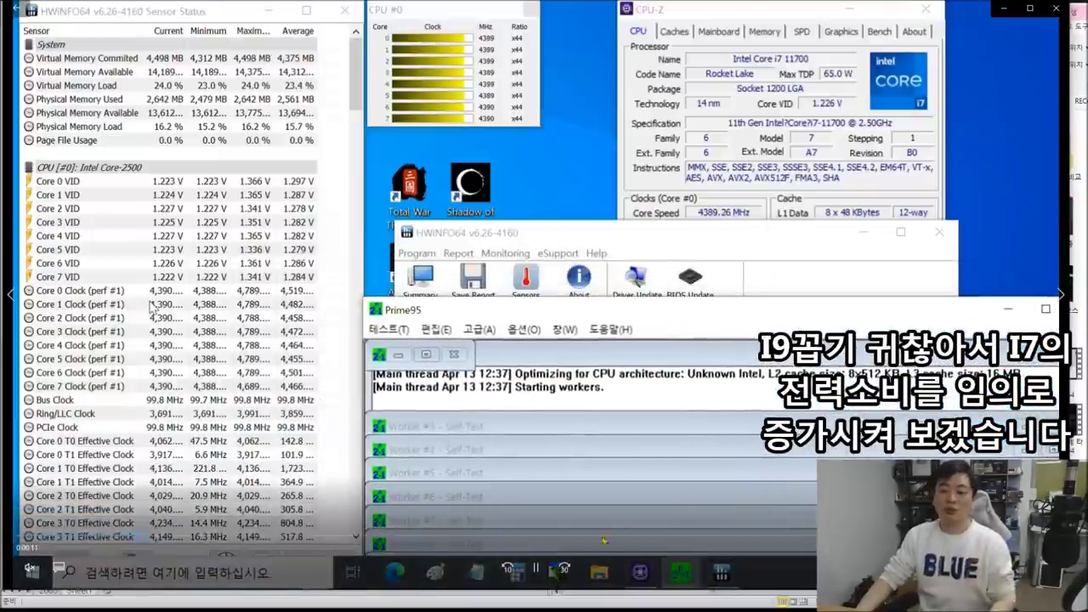
Step: Play the "타우 OFF AVX2" recording with pauses to examine core clocks and CPU package power as the long-duration limit applies
{"action": "left_click", "coordinate": [536, 572]}
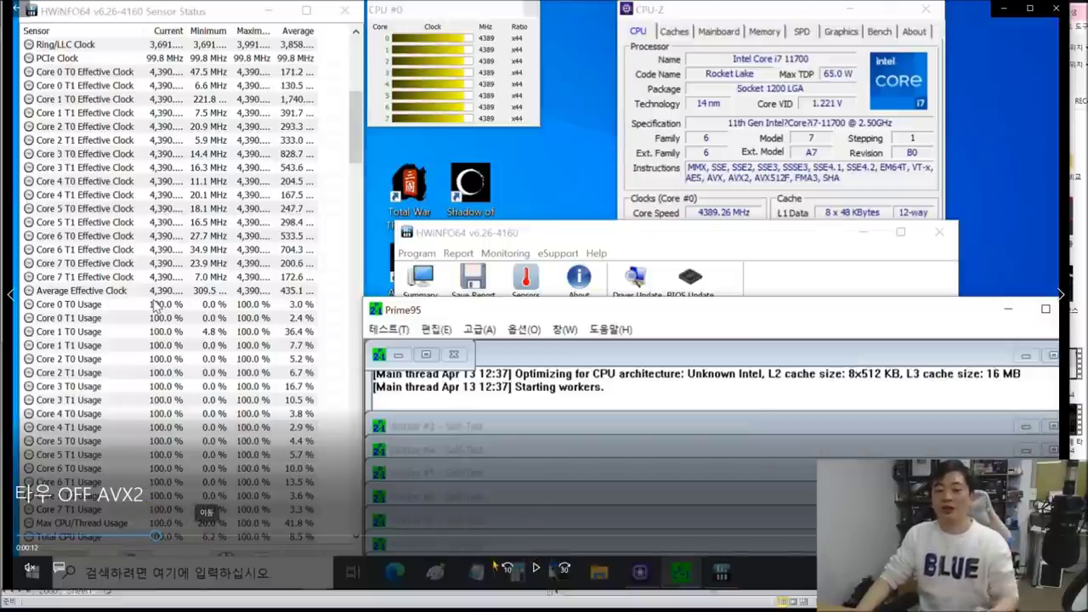
{"action": "left_click", "coordinate": [528, 574]}
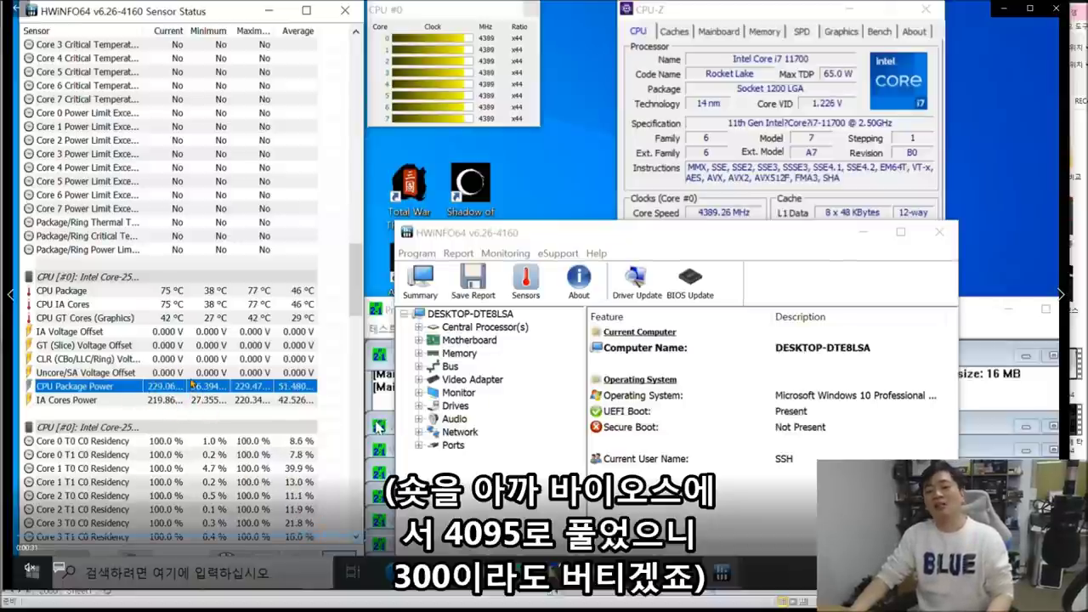
{"action": "mouse_move", "coordinate": [439, 540]}
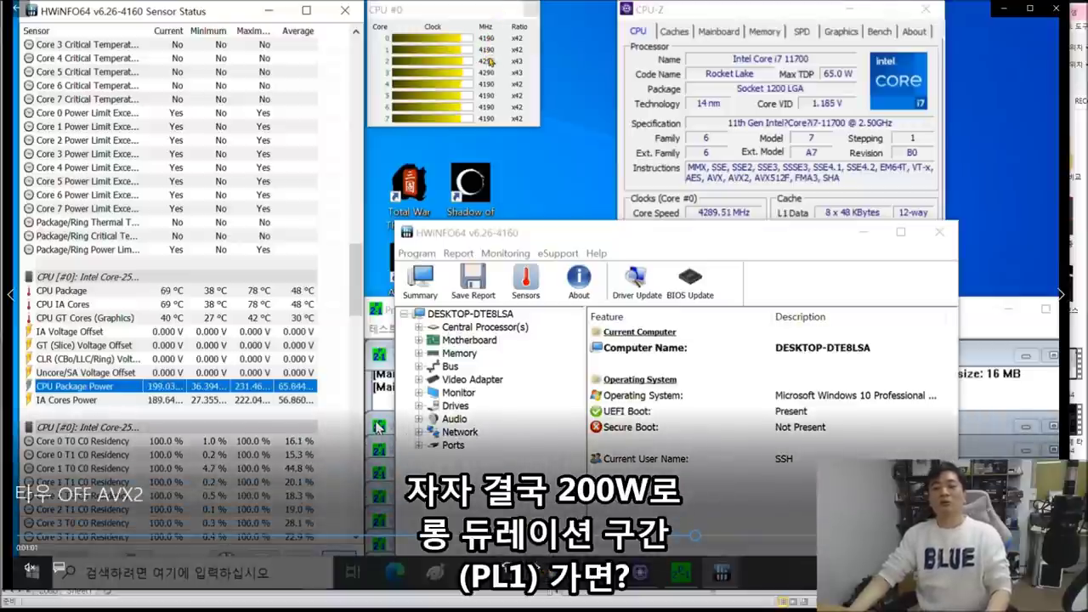
{"action": "key", "text": "space"}
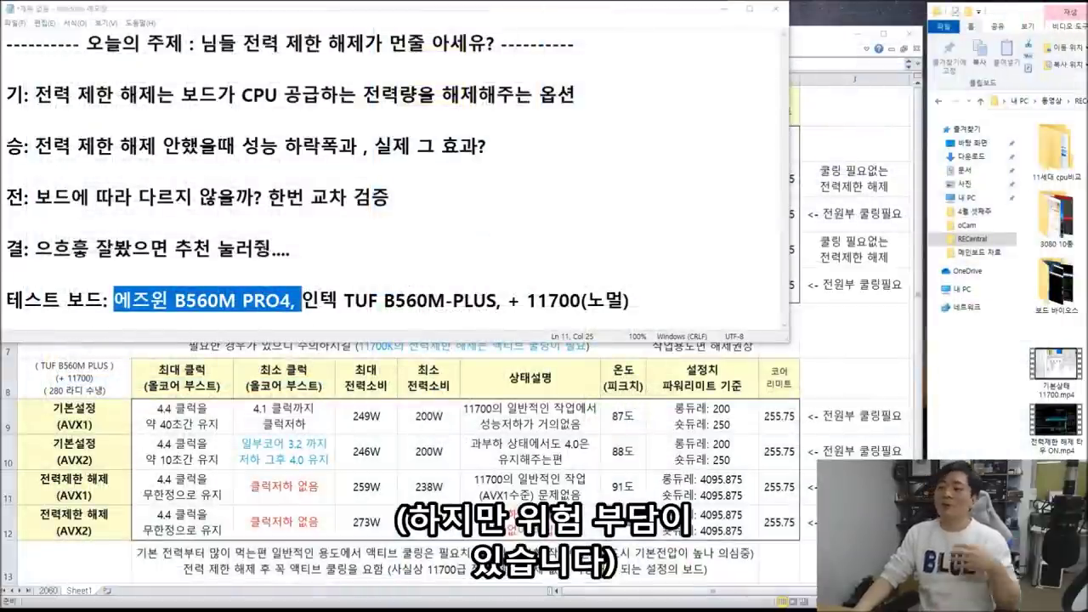
Step: Open the "전력제한 해제 타우 ON" recording and skip ahead to the Dual Tau Boost setting in the BIOS
{"action": "double_click", "coordinate": [1056, 430]}
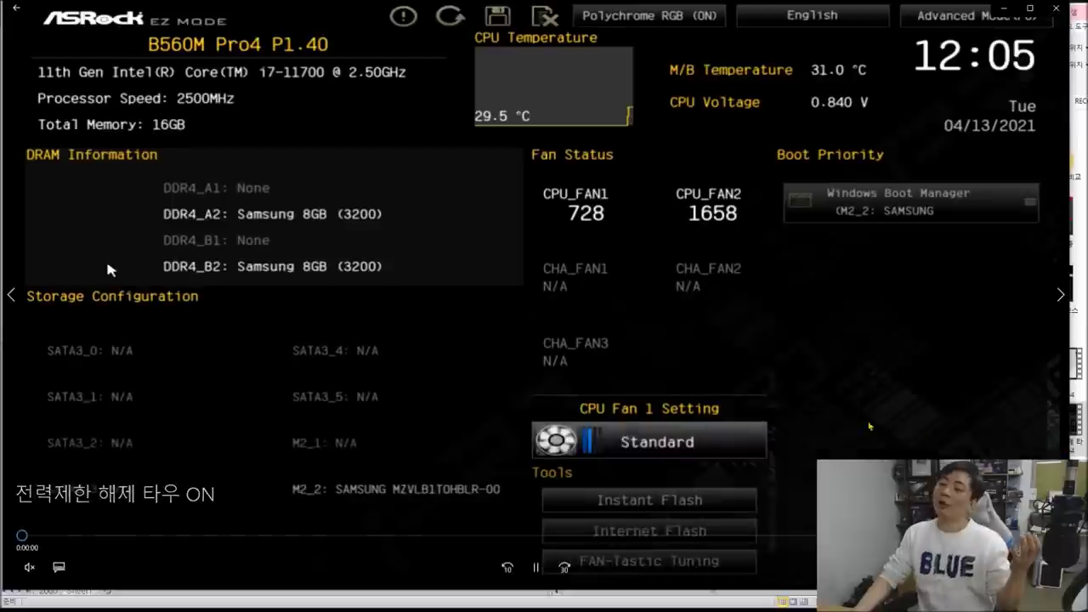
{"action": "left_click", "coordinate": [188, 535]}
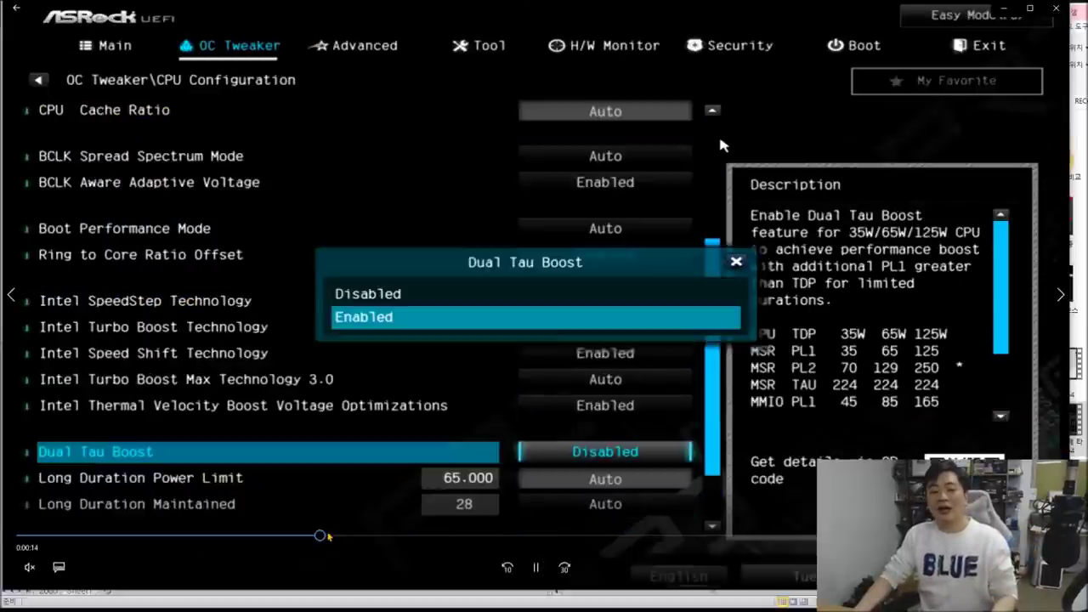
{"action": "left_click", "coordinate": [247, 535]}
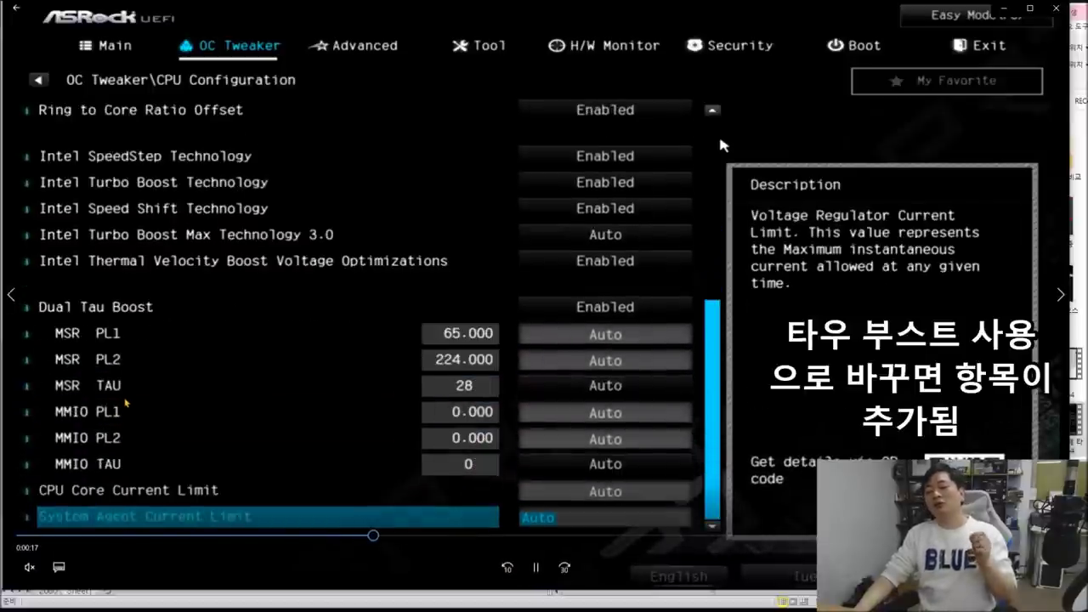
Step: Step through the tau ON recording with pauses to examine the MSR and MMIO PL1/PL2 and CPU Core Current Limit entries
{"action": "key", "text": "space"}
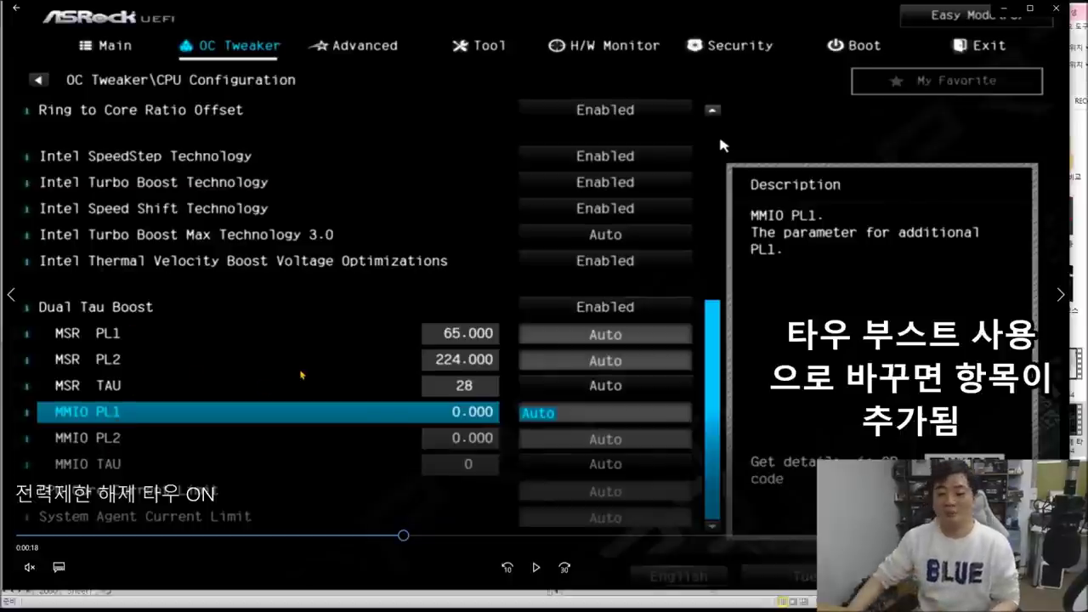
{"action": "key", "text": "space"}
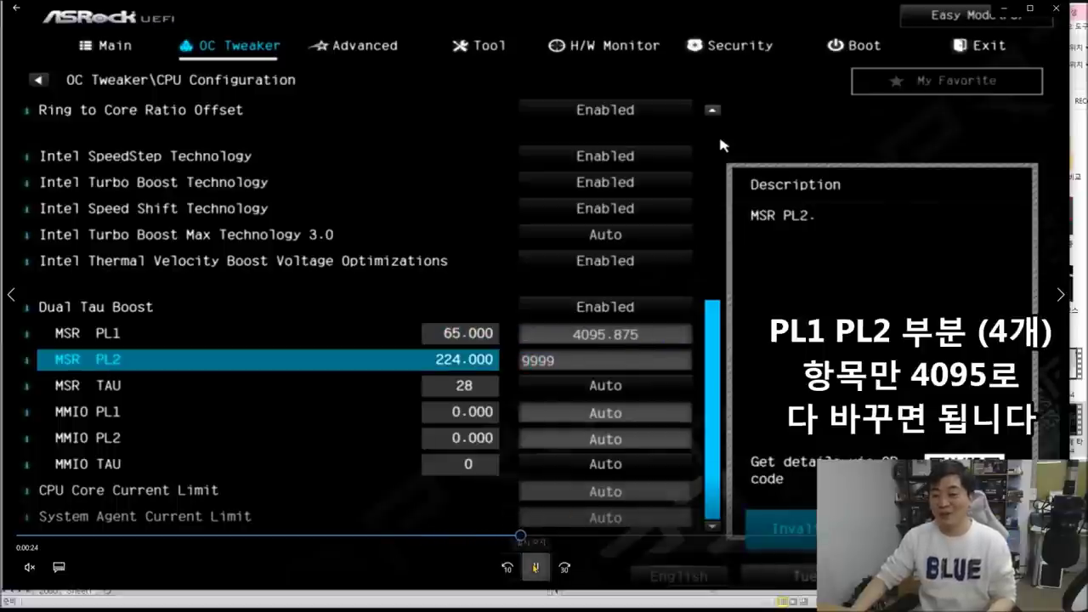
{"action": "left_click", "coordinate": [534, 566]}
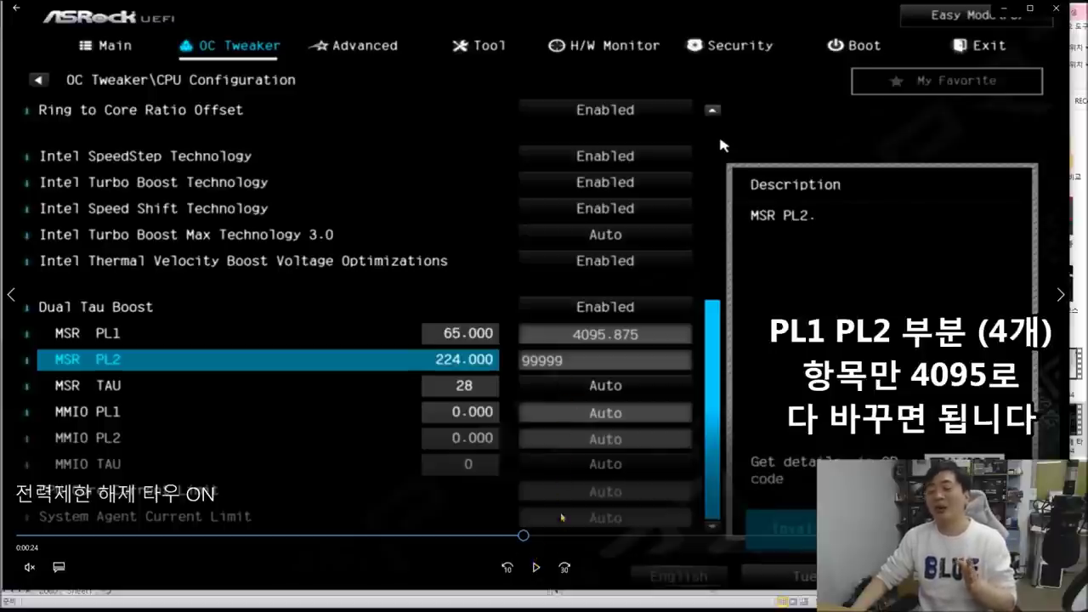
{"action": "left_click", "coordinate": [536, 567]}
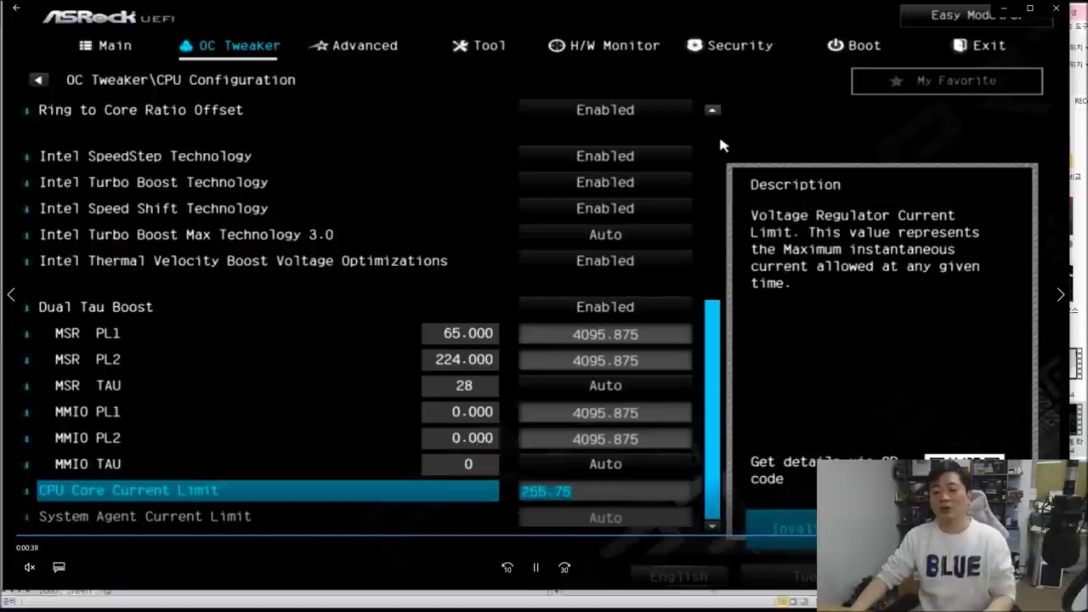
{"action": "left_click", "coordinate": [536, 568]}
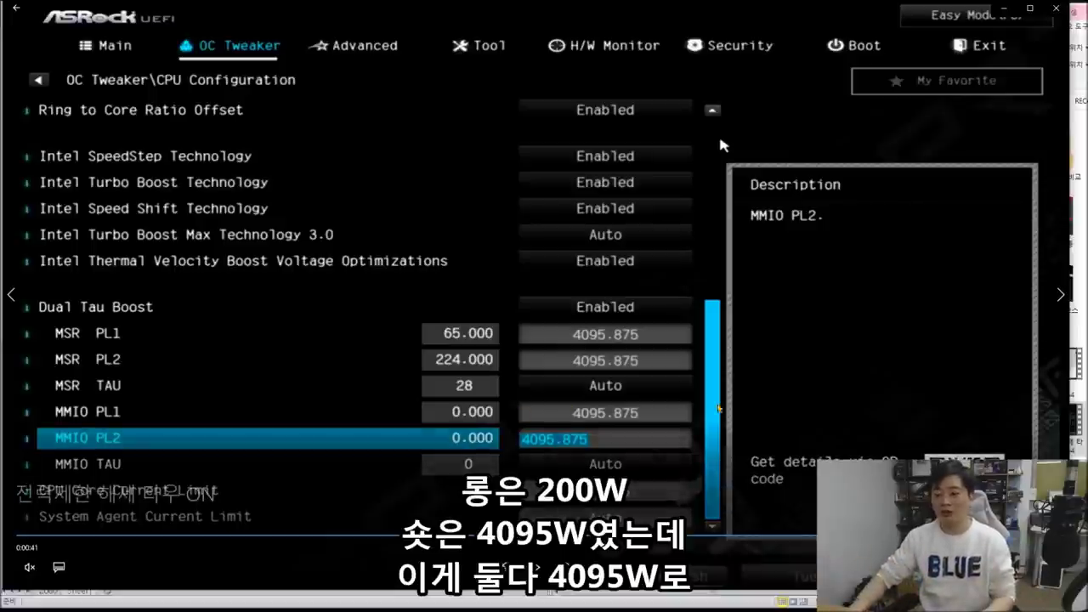
Step: Close the tau ON BIOS recording, then play and close the Prime95 recording to examine package power alongside the thermal camera footage
{"action": "left_click", "coordinate": [1056, 8]}
{"action": "double_click", "coordinate": [1055, 425]}
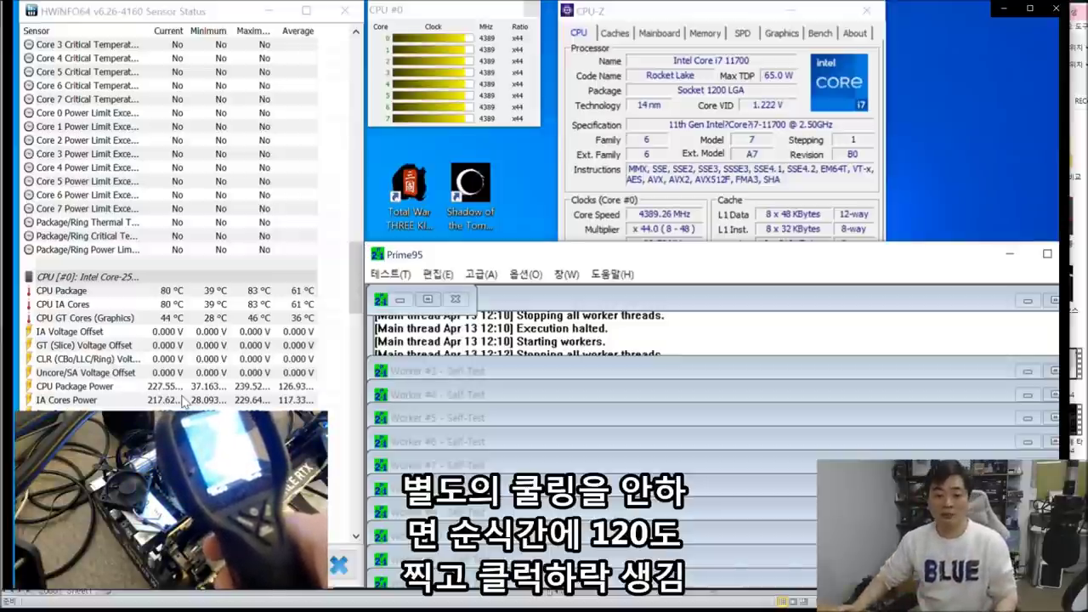
{"action": "mouse_move", "coordinate": [710, 542]}
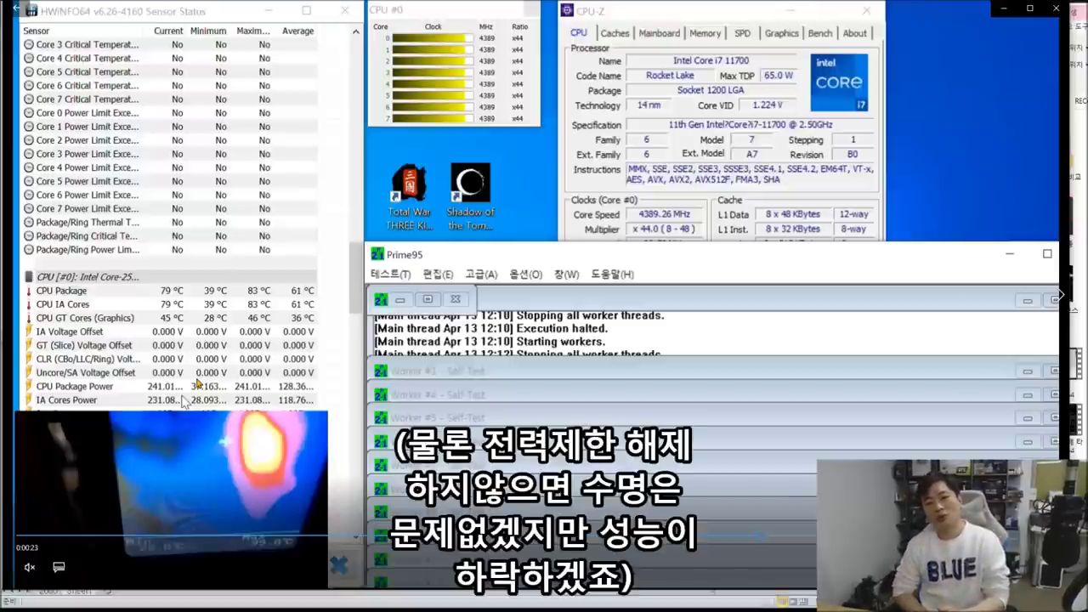
{"action": "left_click", "coordinate": [1056, 9]}
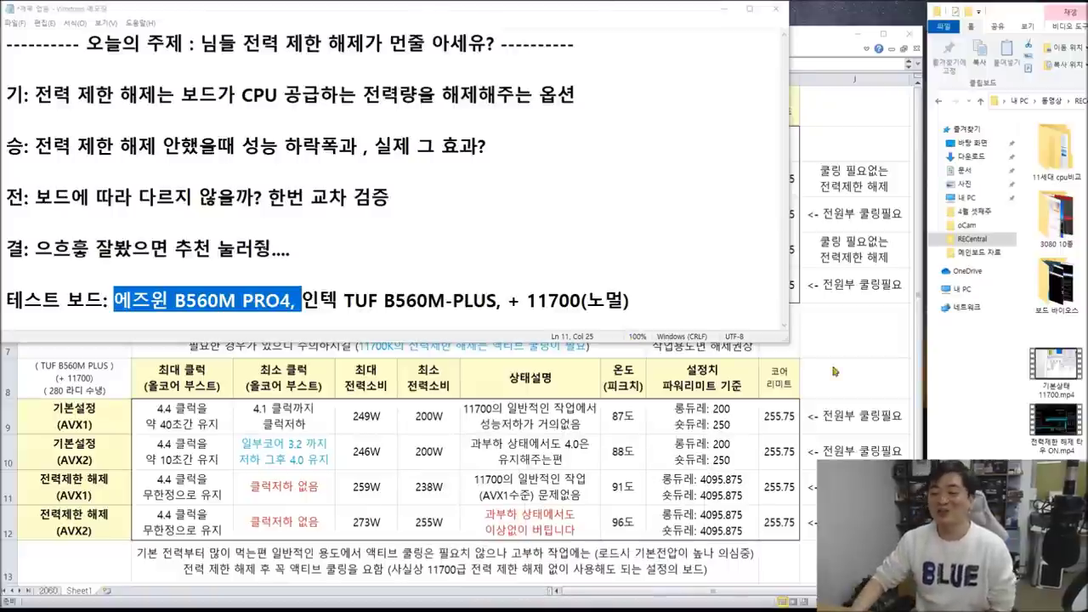
Step: Switch to Paint from the "터프 해제전 AVX1" recording and draw black graph axes with a handwritten "PL2" label
{"action": "key", "text": "alt+Tab"}
{"action": "key", "text": "alt+Tab"}
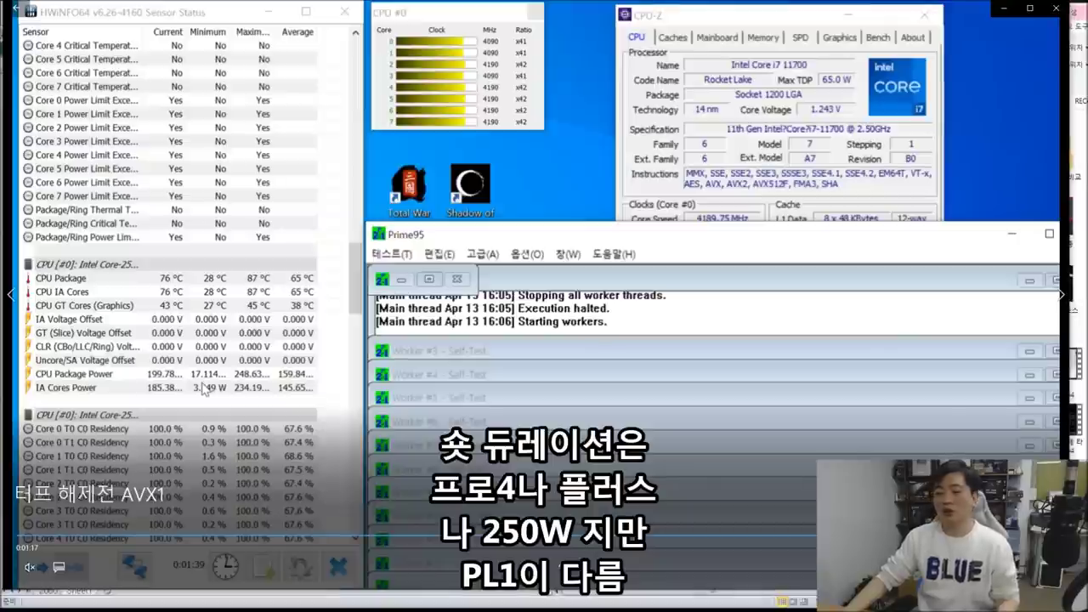
{"action": "key", "text": "alt+Tab"}
{"action": "mouse_move", "coordinate": [333, 158]}
{"action": "left_mouse_down"}
{"action": "mouse_move", "coordinate": [332, 413]}
{"action": "mouse_move", "coordinate": [757, 414]}
{"action": "mouse_move", "coordinate": [748, 410]}
{"action": "left_mouse_up"}
{"action": "mouse_move", "coordinate": [421, 187]}
{"action": "left_mouse_down"}
{"action": "mouse_move", "coordinate": [421, 233]}
{"action": "mouse_move", "coordinate": [421, 211]}
{"action": "mouse_move", "coordinate": [453, 224]}
{"action": "left_mouse_up"}
{"action": "left_click_drag", "start_coordinate": [455, 200], "coordinate": [480, 219]}
{"action": "left_click_drag", "start_coordinate": [330, 245], "coordinate": [487, 244]}
{"action": "mouse_move", "coordinate": [264, 242]}
{"action": "left_mouse_down"}
{"action": "mouse_move", "coordinate": [284, 257]}
{"action": "mouse_move", "coordinate": [315, 243]}
{"action": "left_mouse_up"}
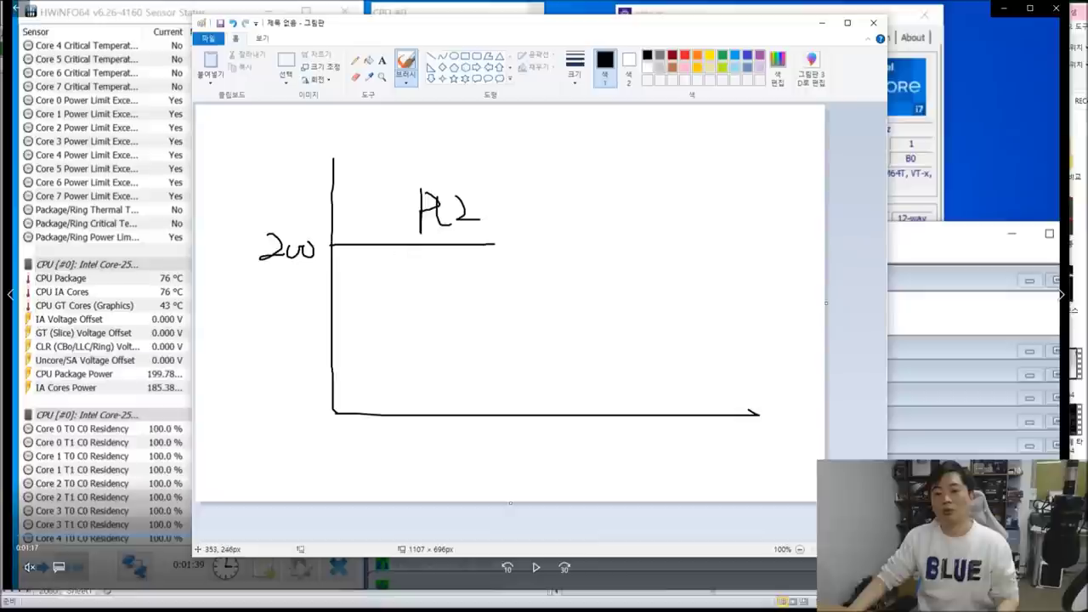
{"action": "left_click_drag", "start_coordinate": [396, 245], "coordinate": [396, 336]}
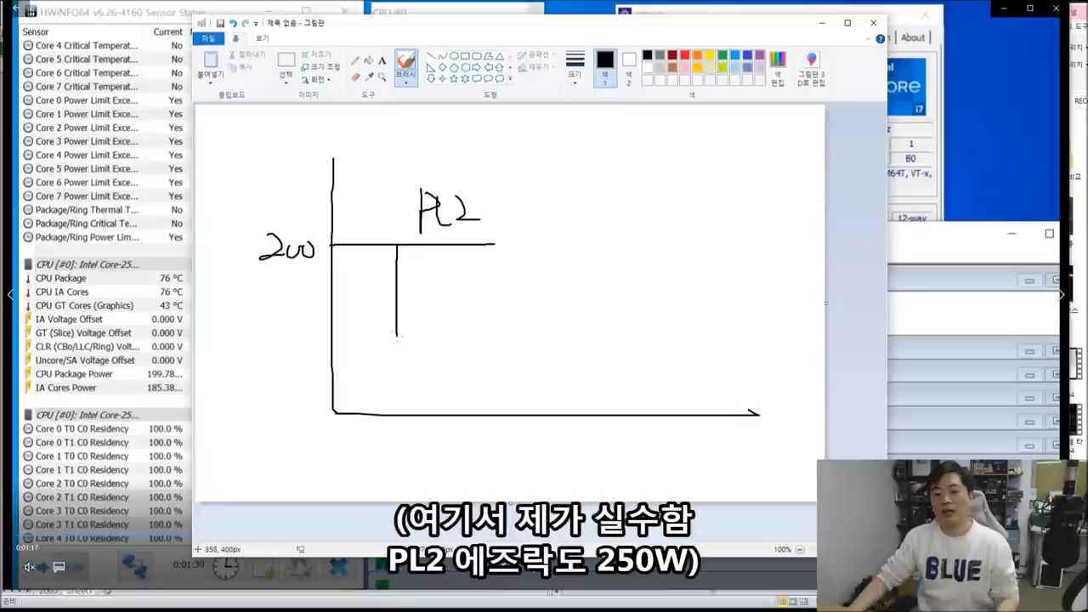
{"action": "left_click", "coordinate": [233, 23]}
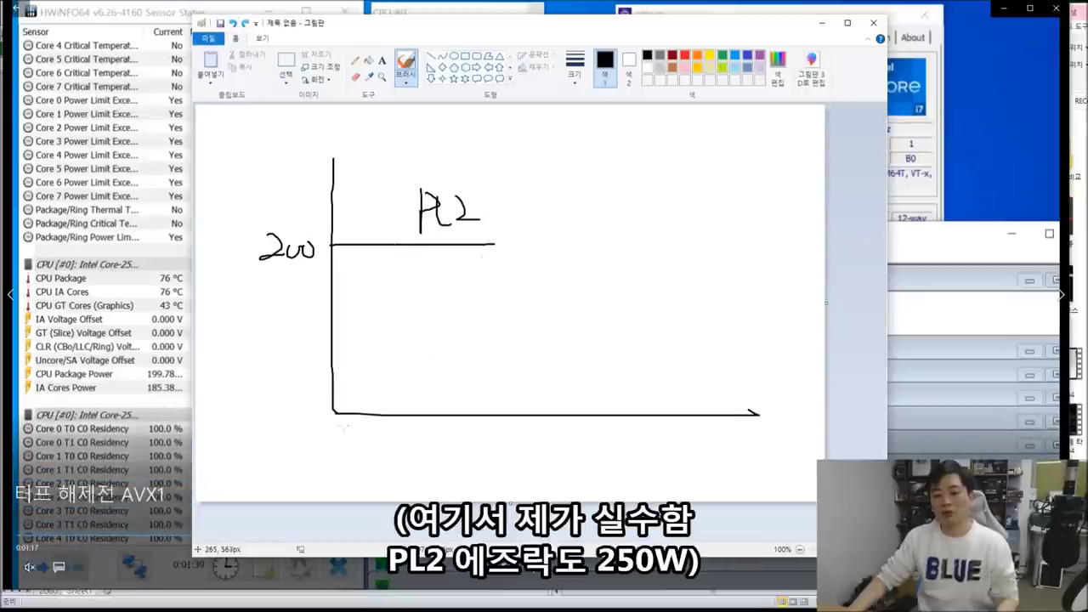
{"action": "left_click", "coordinate": [232, 24]}
{"action": "left_click", "coordinate": [232, 24]}
{"action": "left_click", "coordinate": [232, 24]}
{"action": "left_click", "coordinate": [231, 24]}
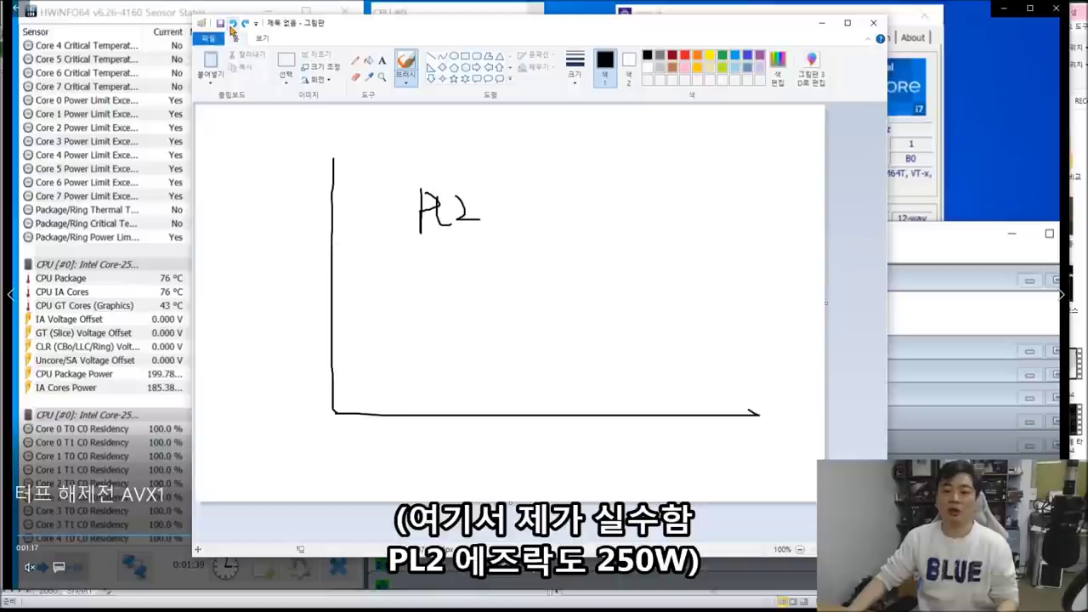
Step: Draw a short black plateau beneath "PL2", labelled 200 beside the vertical axis and 10초 under the horizontal axis
{"action": "left_click_drag", "start_coordinate": [335, 244], "coordinate": [419, 244]}
{"action": "left_click_drag", "start_coordinate": [367, 455], "coordinate": [366, 457]}
{"action": "left_click_drag", "start_coordinate": [384, 454], "coordinate": [398, 473]}
{"action": "left_click_drag", "start_coordinate": [385, 481], "coordinate": [420, 482]}
{"action": "mouse_move", "coordinate": [253, 223]}
{"action": "left_mouse_down"}
{"action": "mouse_move", "coordinate": [277, 259]}
{"action": "mouse_move", "coordinate": [306, 247]}
{"action": "left_mouse_up"}
Step: Continue the black curve with a vertical drop and a long flat line, labelled 65 at the axis and "PL1" above
{"action": "left_click_drag", "start_coordinate": [421, 244], "coordinate": [422, 361]}
{"action": "mouse_move", "coordinate": [274, 352]}
{"action": "left_mouse_down"}
{"action": "mouse_move", "coordinate": [265, 363]}
{"action": "mouse_move", "coordinate": [286, 373]}
{"action": "left_mouse_up"}
{"action": "left_click_drag", "start_coordinate": [285, 353], "coordinate": [299, 353]}
{"action": "left_click_drag", "start_coordinate": [421, 361], "coordinate": [675, 361]}
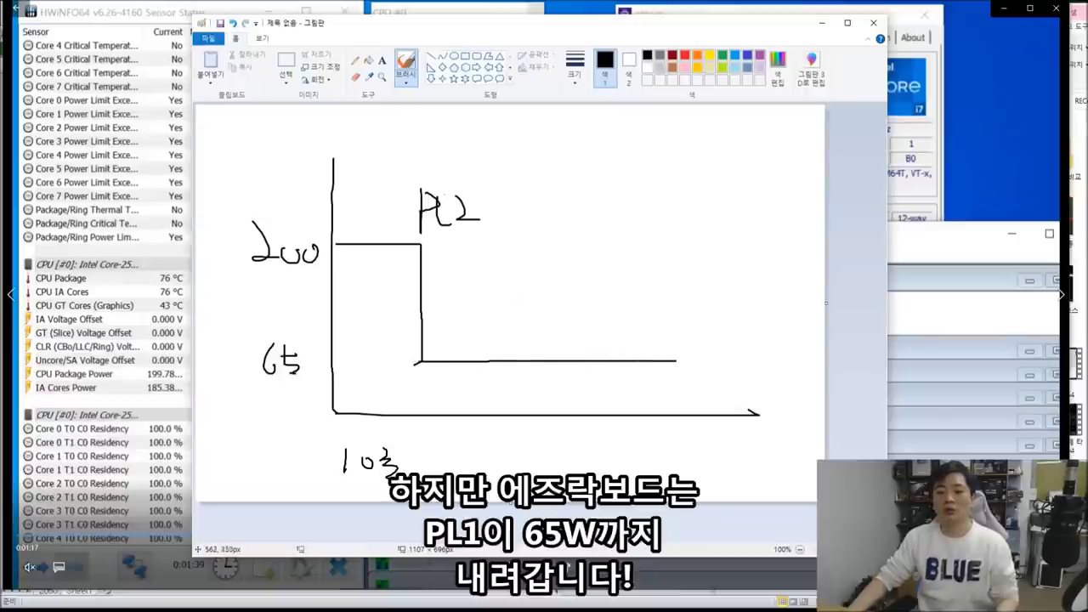
{"action": "mouse_move", "coordinate": [529, 323]}
{"action": "left_mouse_down"}
{"action": "mouse_move", "coordinate": [529, 353]}
{"action": "mouse_move", "coordinate": [531, 343]}
{"action": "mouse_move", "coordinate": [579, 351]}
{"action": "left_mouse_up"}
Step: Draw a longer red plateau above the black one, labelled 240, "PL2" and 50초
{"action": "left_click", "coordinate": [684, 55]}
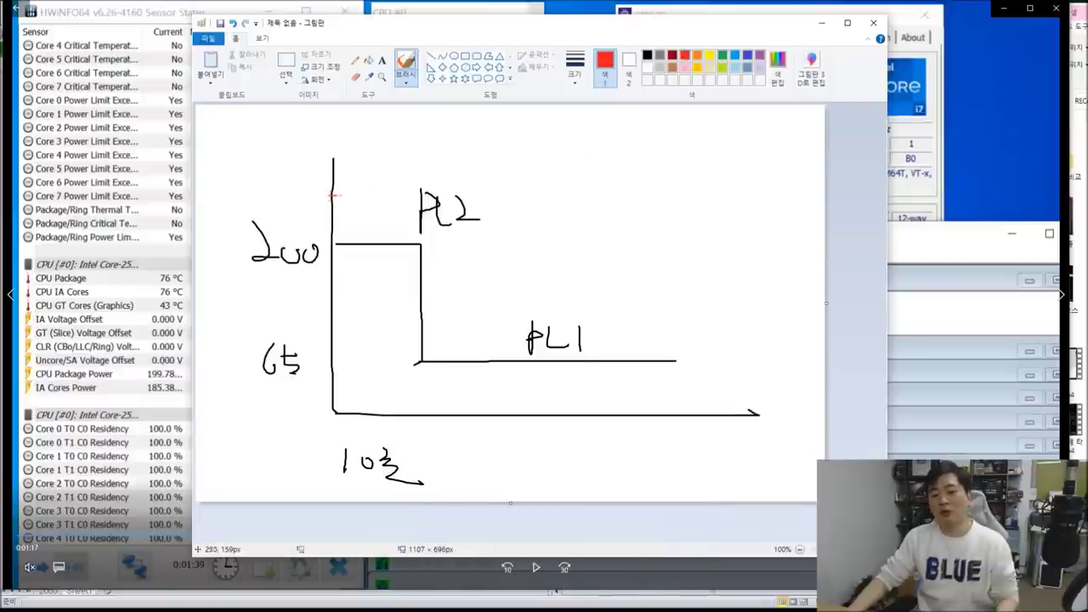
{"action": "left_click_drag", "start_coordinate": [330, 195], "coordinate": [525, 197]}
{"action": "mouse_move", "coordinate": [257, 180]}
{"action": "left_mouse_down"}
{"action": "mouse_move", "coordinate": [274, 198]}
{"action": "mouse_move", "coordinate": [297, 188]}
{"action": "mouse_move", "coordinate": [292, 200]}
{"action": "mouse_move", "coordinate": [307, 180]}
{"action": "left_mouse_up"}
{"action": "mouse_move", "coordinate": [497, 146]}
{"action": "left_mouse_down"}
{"action": "mouse_move", "coordinate": [496, 180]}
{"action": "mouse_move", "coordinate": [498, 166]}
{"action": "mouse_move", "coordinate": [556, 170]}
{"action": "left_mouse_up"}
{"action": "mouse_move", "coordinate": [553, 427]}
{"action": "left_mouse_down"}
{"action": "mouse_move", "coordinate": [543, 485]}
{"action": "mouse_move", "coordinate": [561, 469]}
{"action": "mouse_move", "coordinate": [592, 472]}
{"action": "mouse_move", "coordinate": [581, 486]}
{"action": "left_mouse_up"}
{"action": "left_click_drag", "start_coordinate": [586, 488], "coordinate": [607, 487]}
Step: Drop the red curve to the 200 level, extend it to the canvas edge, and add connecting dashes and a downward arrow
{"action": "left_click_drag", "start_coordinate": [531, 197], "coordinate": [532, 287]}
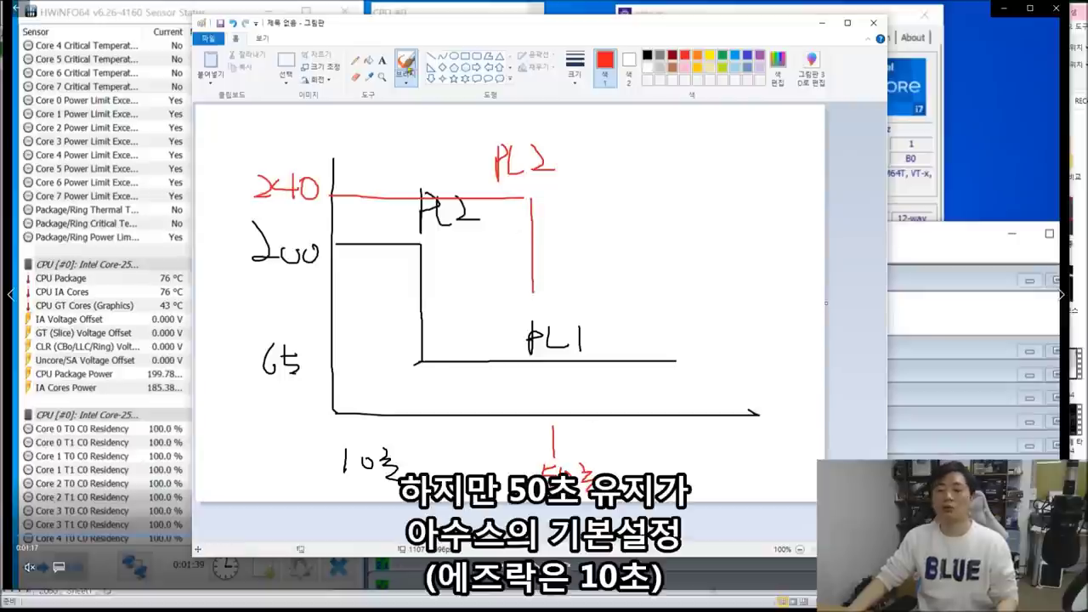
{"action": "key", "text": "ctrl+z"}
{"action": "mouse_move", "coordinate": [523, 197]}
{"action": "left_mouse_down"}
{"action": "mouse_move", "coordinate": [524, 246]}
{"action": "mouse_move", "coordinate": [835, 243]}
{"action": "left_mouse_up"}
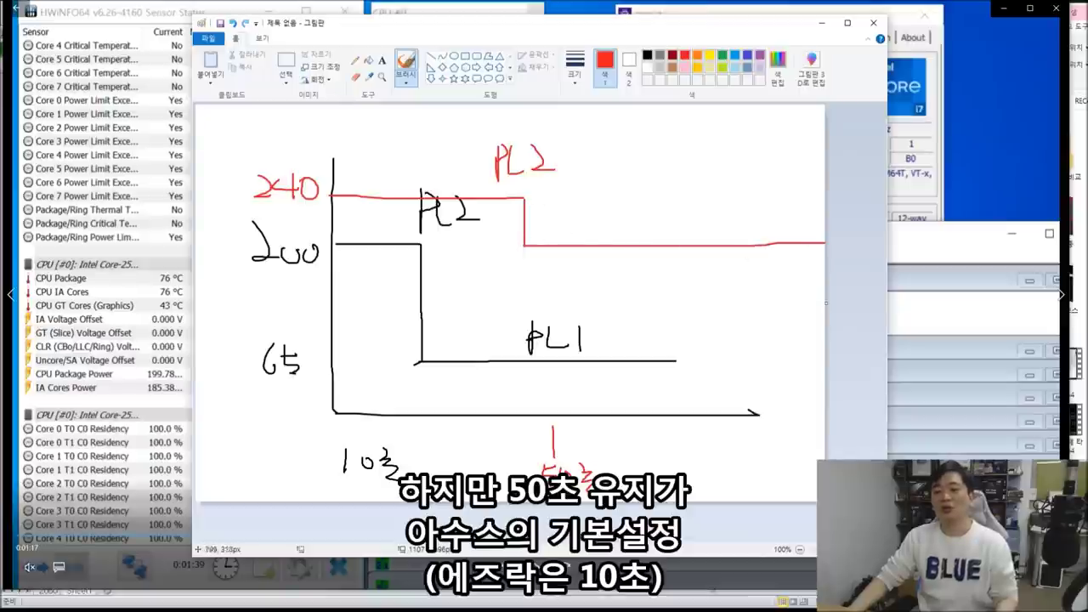
{"action": "left_click_drag", "start_coordinate": [486, 245], "coordinate": [494, 245]}
{"action": "left_click_drag", "start_coordinate": [499, 245], "coordinate": [512, 244]}
{"action": "left_click_drag", "start_coordinate": [633, 160], "coordinate": [632, 232]}
{"action": "left_click_drag", "start_coordinate": [658, 202], "coordinate": [634, 233]}
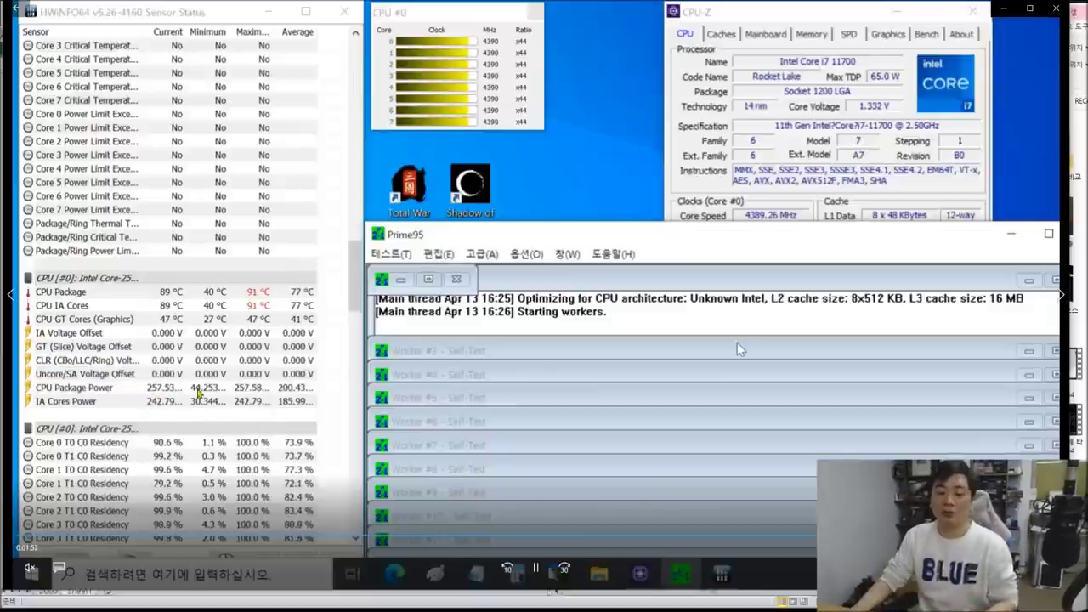
Step: Pause the "터프 해제후 AVX1" recording, discard the graph for a blank Paint canvas, and draw an upright and a horizontal rectangle
{"action": "key", "text": "space"}
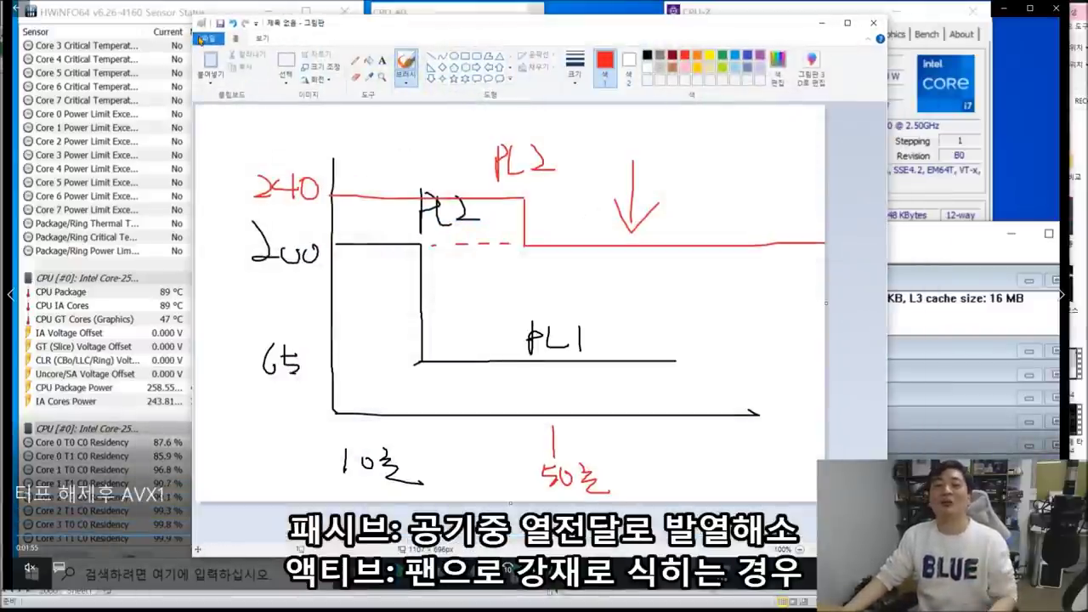
{"action": "left_click", "coordinate": [202, 40]}
{"action": "left_click", "coordinate": [225, 49]}
{"action": "left_click", "coordinate": [552, 294]}
{"action": "mouse_move", "coordinate": [382, 179]}
{"action": "left_mouse_down"}
{"action": "mouse_move", "coordinate": [383, 261]}
{"action": "mouse_move", "coordinate": [440, 305]}
{"action": "mouse_move", "coordinate": [445, 167]}
{"action": "mouse_move", "coordinate": [382, 166]}
{"action": "left_mouse_up"}
{"action": "mouse_move", "coordinate": [510, 144]}
{"action": "left_mouse_down"}
{"action": "mouse_move", "coordinate": [641, 184]}
{"action": "mouse_move", "coordinate": [481, 133]}
{"action": "left_mouse_up"}
{"action": "mouse_move", "coordinate": [567, 224]}
{"action": "left_mouse_down"}
{"action": "mouse_move", "coordinate": [636, 276]}
{"action": "mouse_move", "coordinate": [632, 245]}
{"action": "mouse_move", "coordinate": [695, 134]}
{"action": "left_mouse_up"}
{"action": "left_click_drag", "start_coordinate": [637, 279], "coordinate": [731, 182]}
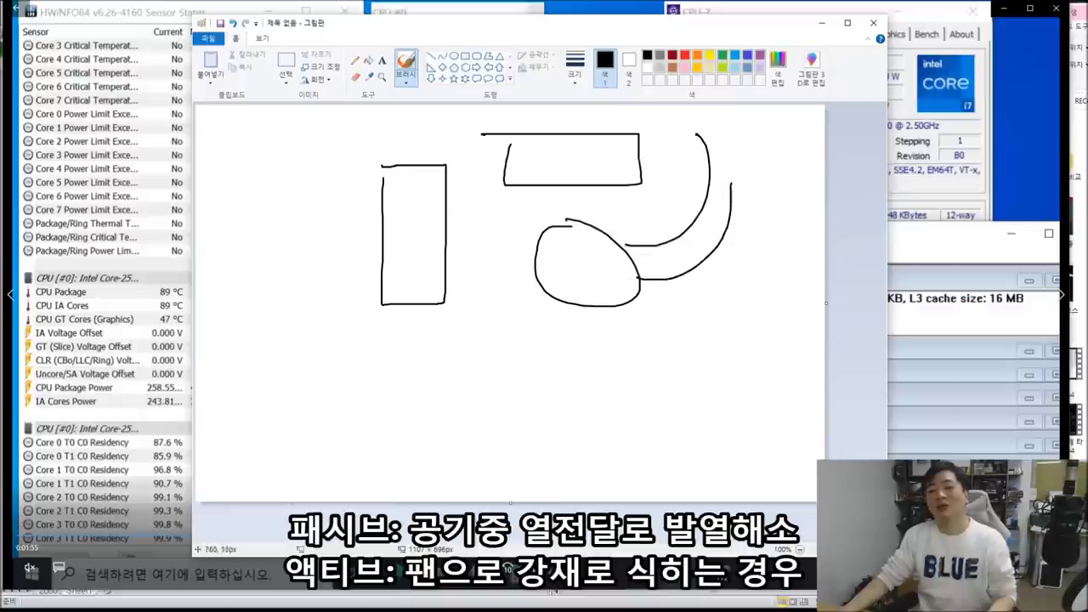
{"action": "left_click", "coordinate": [233, 23]}
{"action": "left_click", "coordinate": [233, 23]}
{"action": "left_click", "coordinate": [233, 23]}
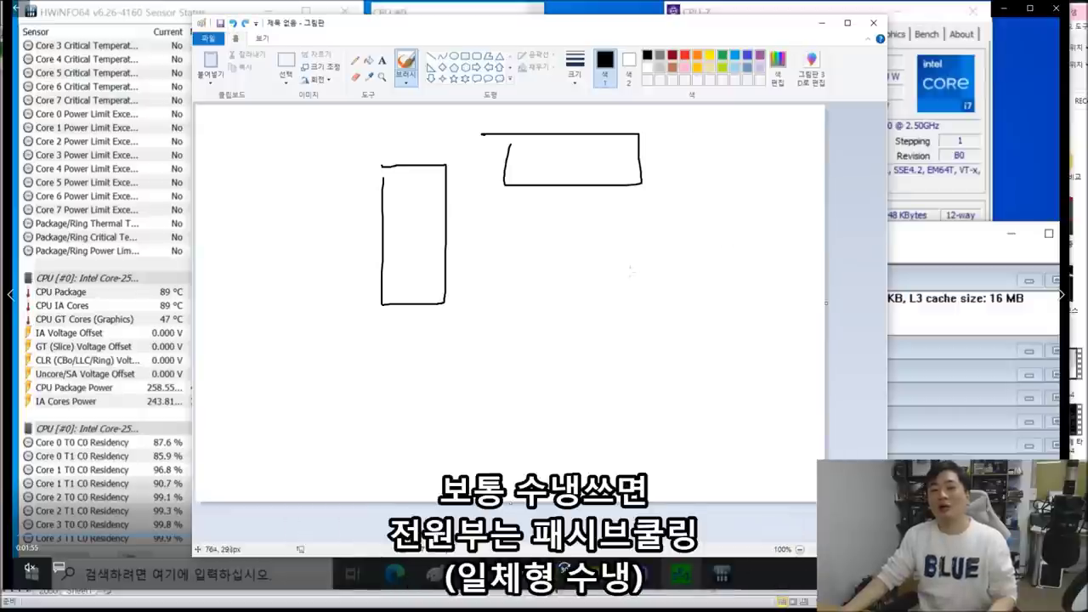
Step: Draw a black air cooler with a fan strip below the horizontal rectangle and two airflow arrows entering it
{"action": "mouse_move", "coordinate": [521, 196]}
{"action": "left_mouse_down"}
{"action": "mouse_move", "coordinate": [521, 357]}
{"action": "mouse_move", "coordinate": [656, 276]}
{"action": "mouse_move", "coordinate": [650, 183]}
{"action": "mouse_move", "coordinate": [496, 185]}
{"action": "left_mouse_up"}
{"action": "left_click_drag", "start_coordinate": [623, 184], "coordinate": [632, 355]}
{"action": "mouse_move", "coordinate": [731, 216]}
{"action": "left_mouse_down"}
{"action": "mouse_move", "coordinate": [608, 221]}
{"action": "mouse_move", "coordinate": [633, 240]}
{"action": "left_mouse_up"}
{"action": "left_click_drag", "start_coordinate": [755, 278], "coordinate": [601, 278]}
{"action": "mouse_move", "coordinate": [601, 261]}
{"action": "left_mouse_down"}
{"action": "mouse_move", "coordinate": [588, 285]}
{"action": "mouse_move", "coordinate": [678, 317]}
{"action": "left_mouse_up"}
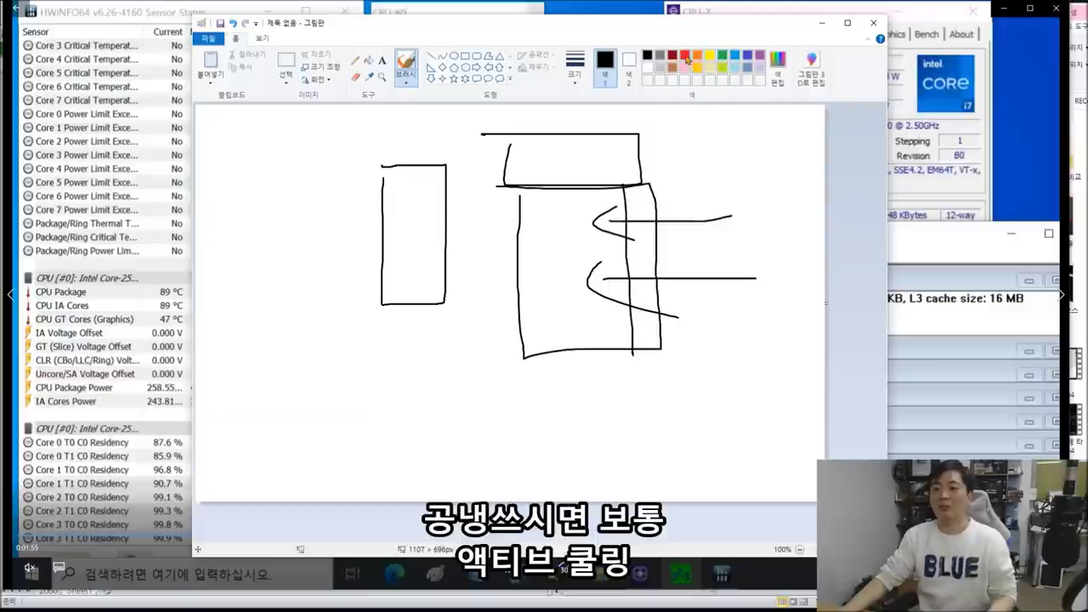
Step: Draw three blue airflow arrows from the cooler to the upright rectangle, then encircle the whole sketch with a check mark
{"action": "left_click", "coordinate": [734, 58]}
{"action": "left_click_drag", "start_coordinate": [557, 234], "coordinate": [440, 184]}
{"action": "mouse_move", "coordinate": [527, 282]}
{"action": "left_mouse_down"}
{"action": "mouse_move", "coordinate": [399, 272]}
{"action": "mouse_move", "coordinate": [450, 289]}
{"action": "left_mouse_up"}
{"action": "mouse_move", "coordinate": [540, 333]}
{"action": "left_mouse_down"}
{"action": "mouse_move", "coordinate": [393, 316]}
{"action": "mouse_move", "coordinate": [433, 347]}
{"action": "left_mouse_up"}
{"action": "mouse_move", "coordinate": [701, 362]}
{"action": "left_mouse_down"}
{"action": "mouse_move", "coordinate": [255, 217]}
{"action": "mouse_move", "coordinate": [595, 429]}
{"action": "left_mouse_up"}
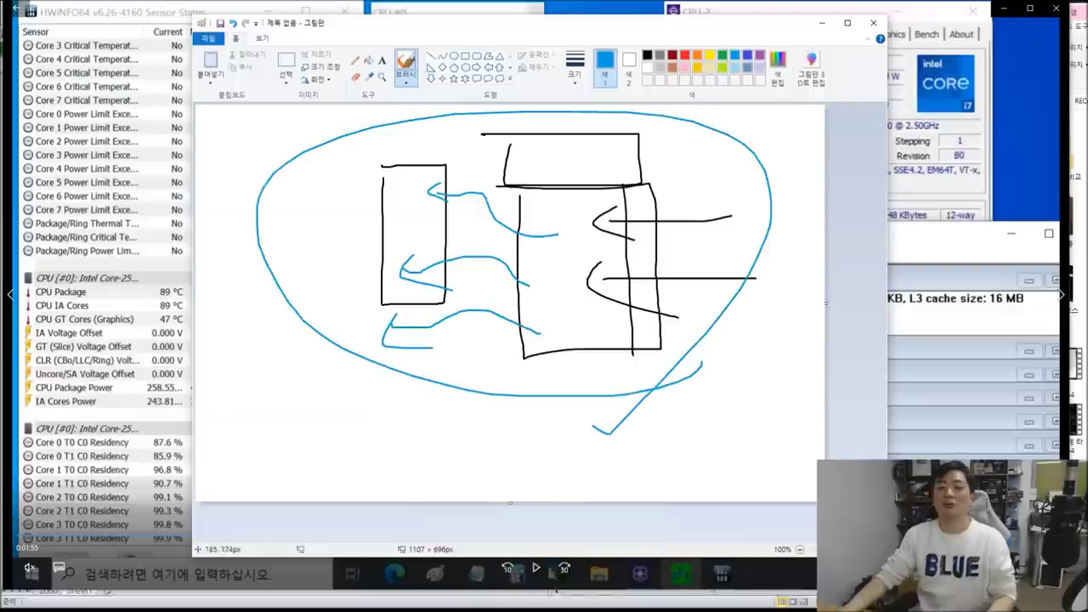
Step: Start a new blank drawing without saving the cooler sketch, then minimize Paint
{"action": "left_click", "coordinate": [208, 39]}
{"action": "left_click", "coordinate": [227, 58]}
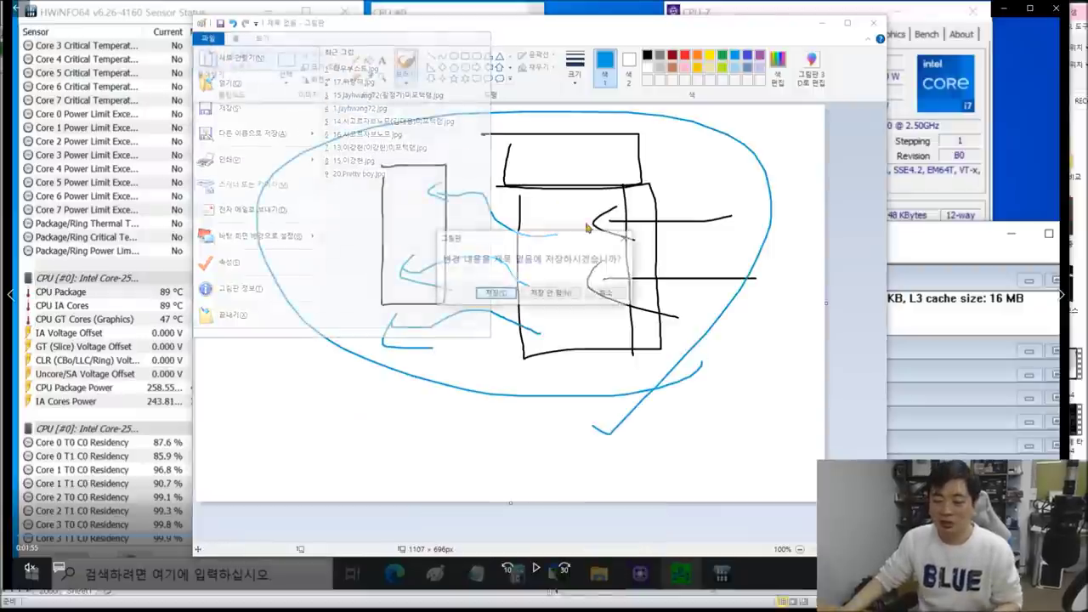
{"action": "left_click", "coordinate": [557, 295]}
{"action": "left_click", "coordinate": [823, 26]}
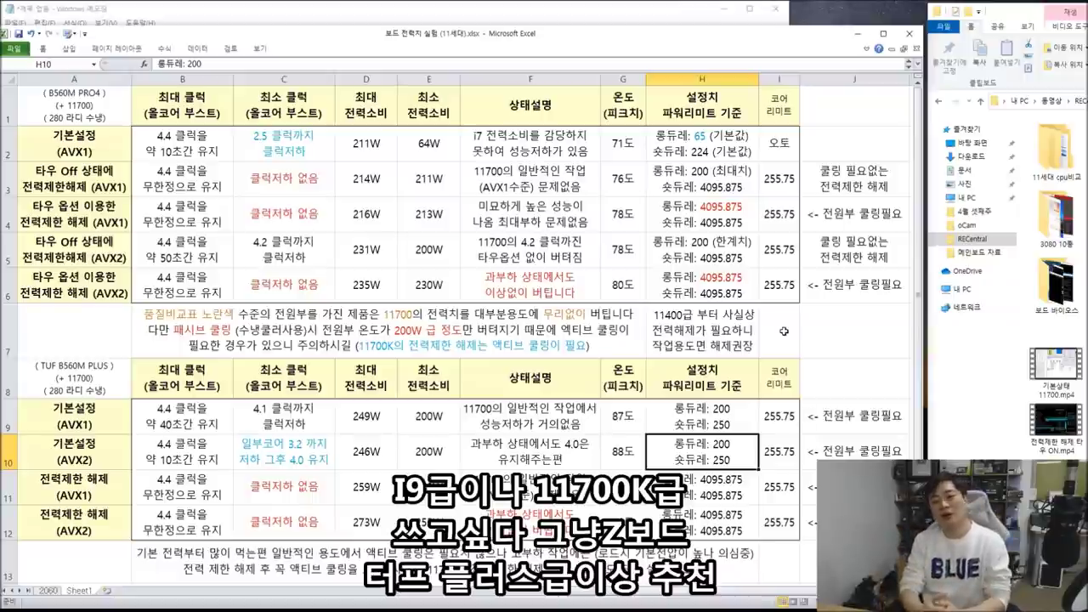
Step: In the Excel workbook's "2060" sheet, highlight the GIGABYTE B560M AORUS PRO row and examine its heatsink picture note
{"action": "left_click", "coordinate": [49, 590]}
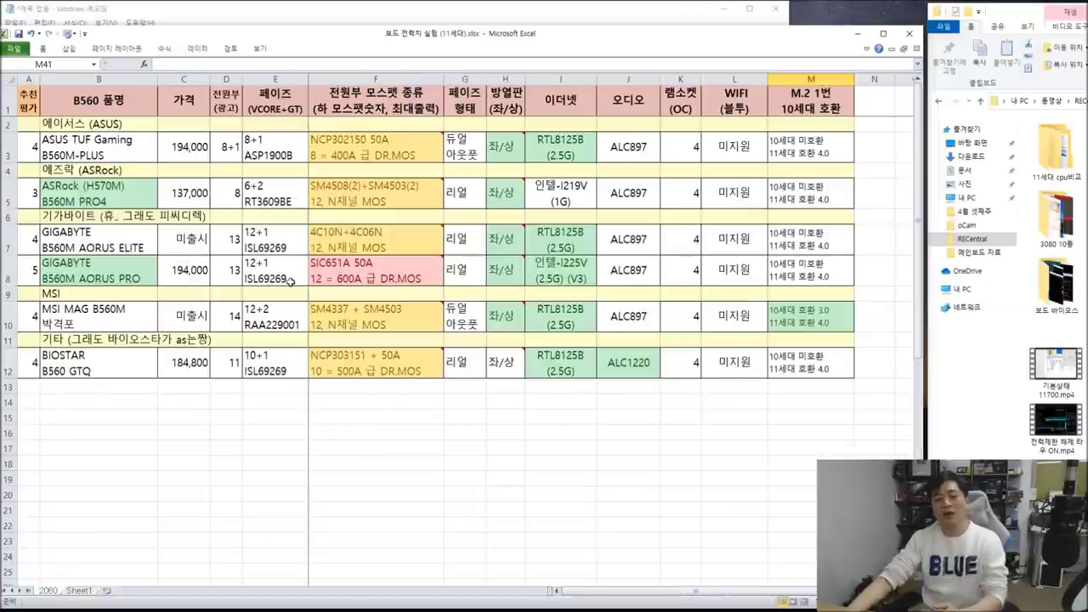
{"action": "left_click", "coordinate": [374, 240]}
{"action": "left_click", "coordinate": [373, 270]}
{"action": "left_click_drag", "start_coordinate": [24, 281], "coordinate": [807, 271]}
{"action": "mouse_move", "coordinate": [505, 269]}
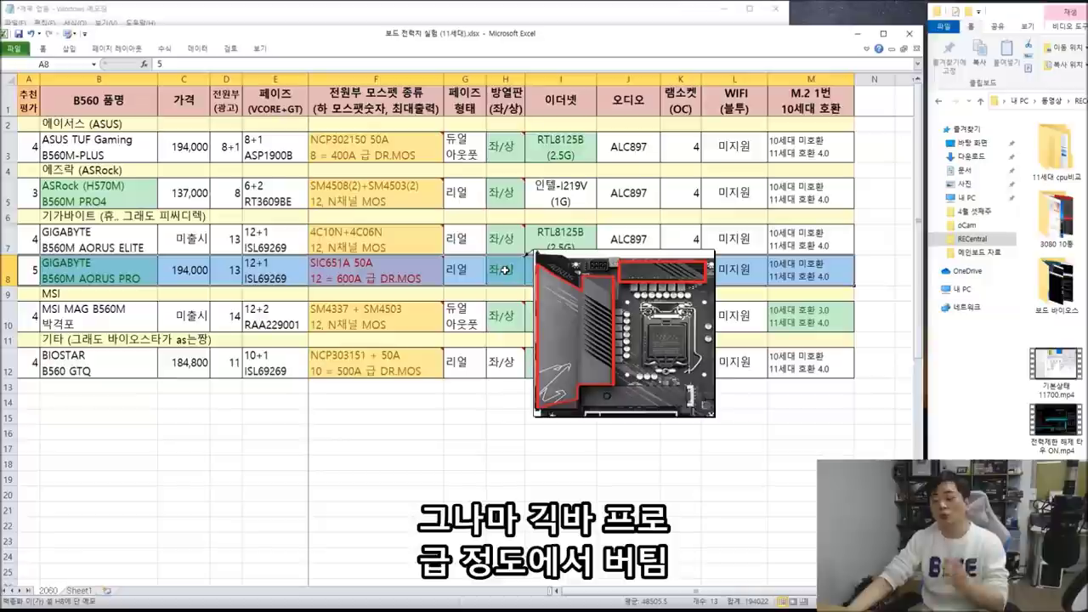
Step: Compare the yellow MOSFET entries of the ASUS, ASRock, GIGABYTE AORUS ELITE, MSI and BIOSTAR boards
{"action": "left_click", "coordinate": [371, 144]}
{"action": "left_click", "coordinate": [374, 186]}
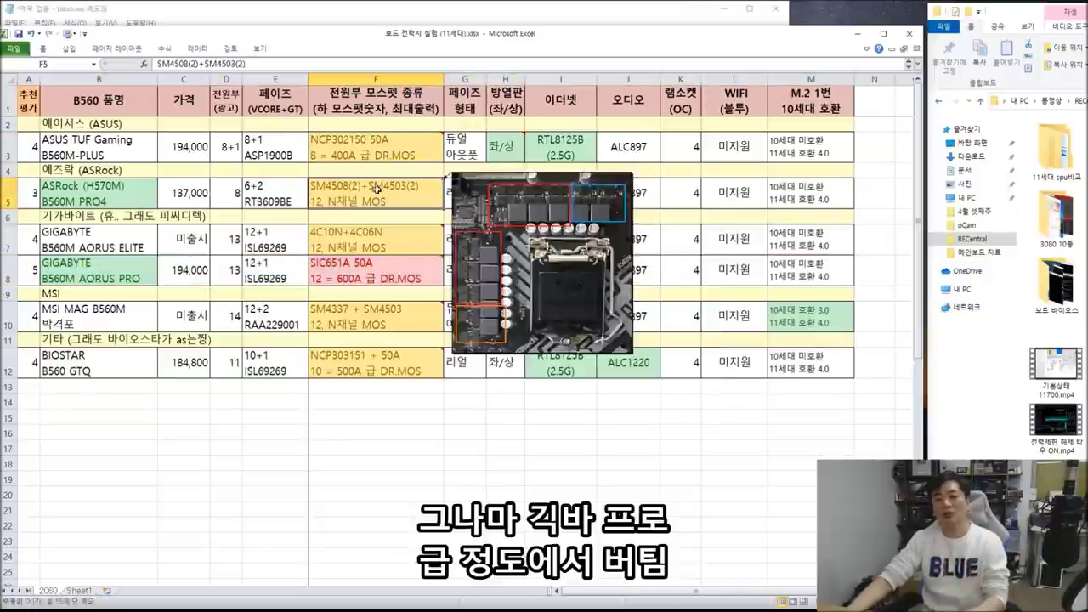
{"action": "left_click", "coordinate": [397, 152]}
{"action": "left_click", "coordinate": [399, 185]}
{"action": "left_click", "coordinate": [394, 242]}
{"action": "left_click", "coordinate": [399, 184]}
{"action": "left_click", "coordinate": [399, 233]}
{"action": "left_click", "coordinate": [400, 187]}
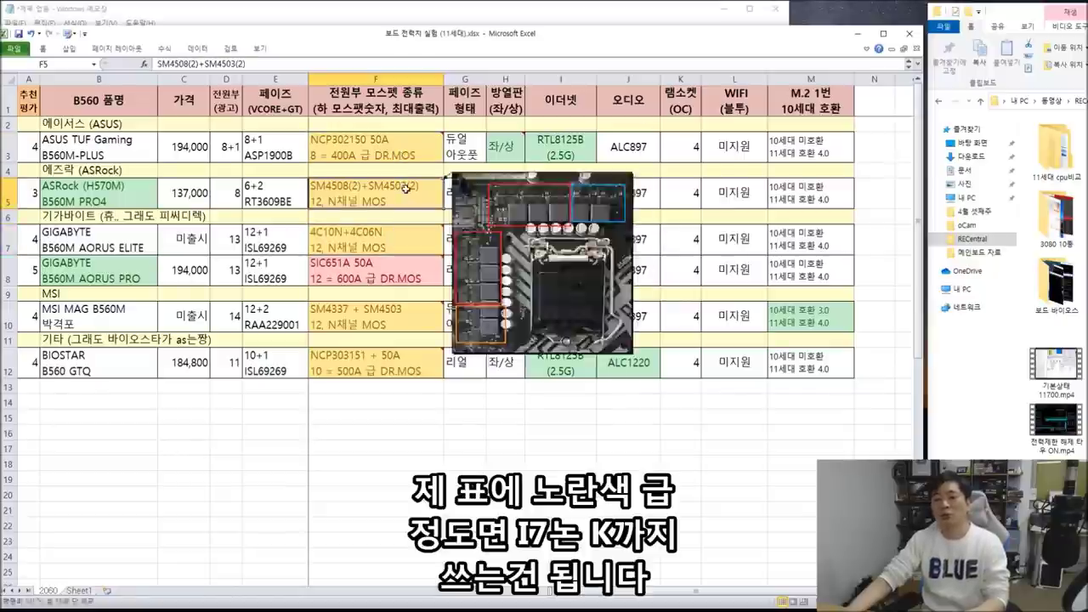
{"action": "left_click", "coordinate": [397, 149]}
{"action": "left_click", "coordinate": [401, 192]}
{"action": "left_click", "coordinate": [396, 236]}
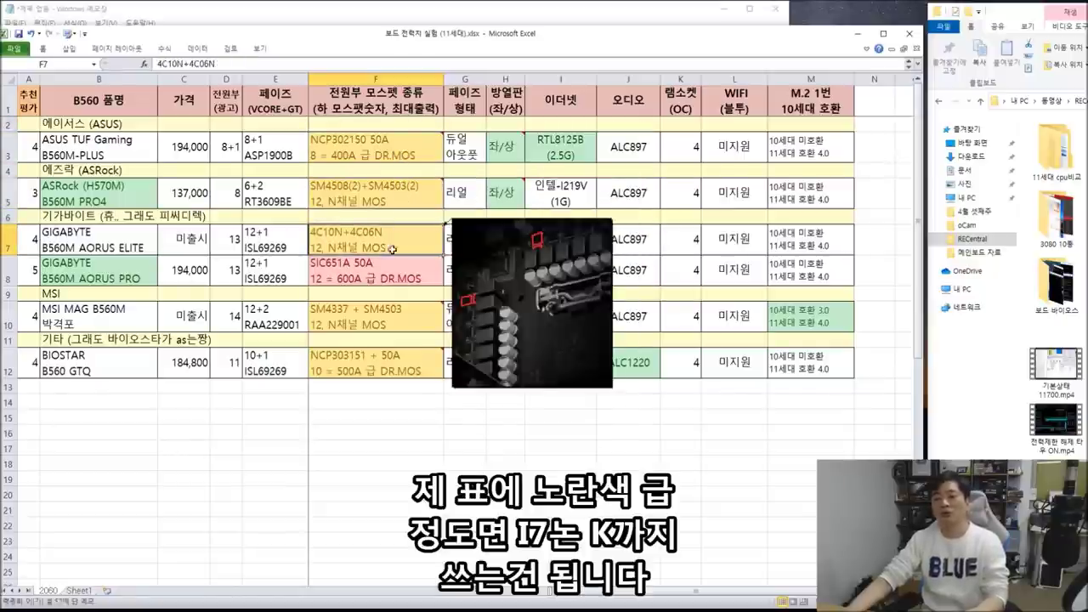
{"action": "left_click", "coordinate": [413, 318]}
{"action": "left_click", "coordinate": [413, 357]}
{"action": "mouse_move", "coordinate": [411, 260]}
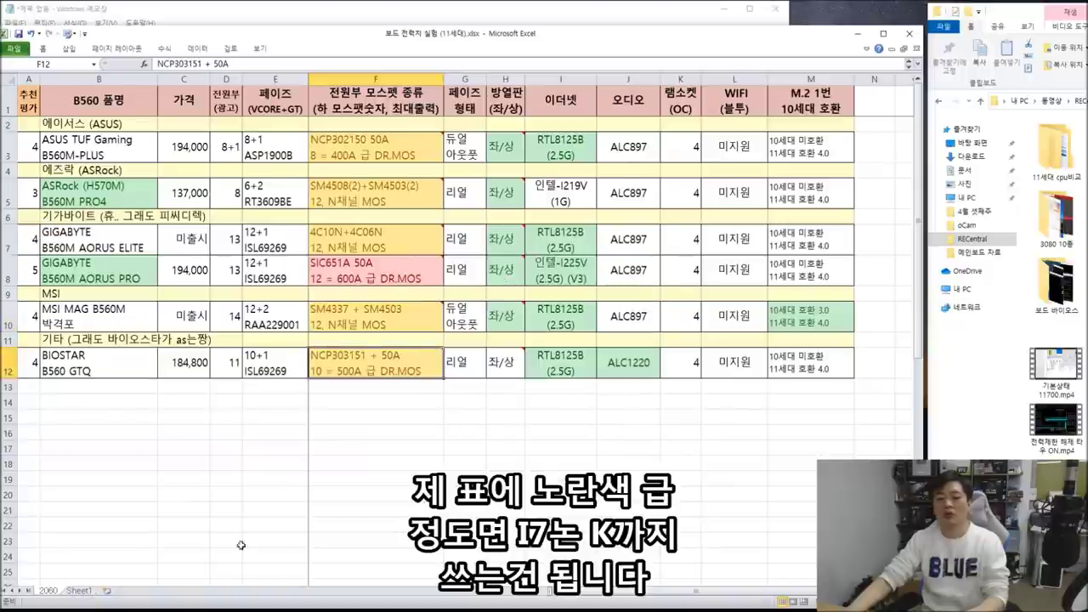
Step: Return to Sheet1 and examine the maximum and minimum clock cells of the B560M PRO4's default AVX1 row
{"action": "left_click", "coordinate": [81, 591]}
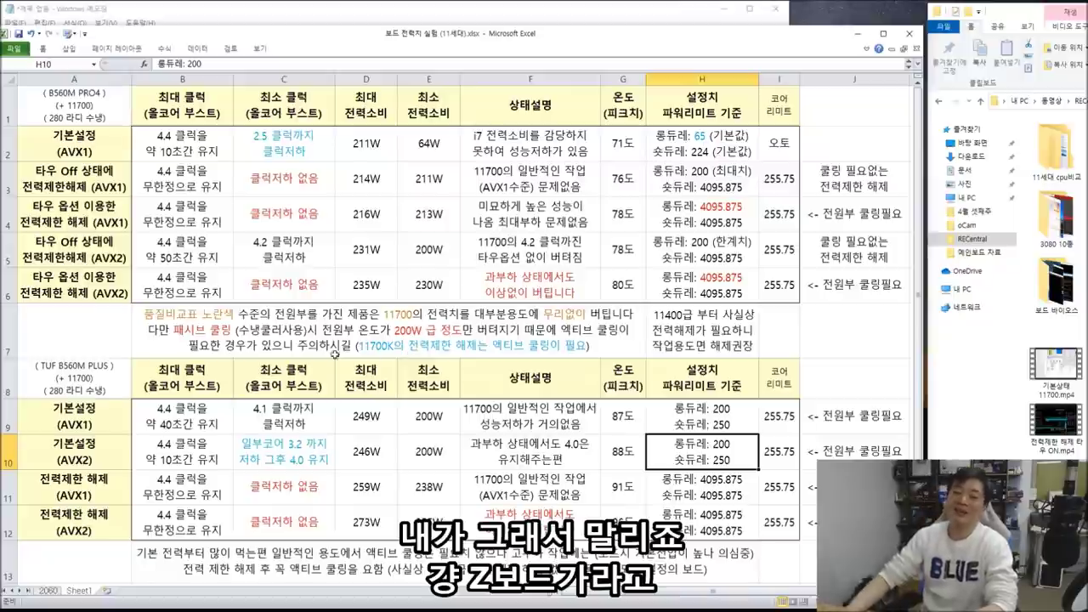
{"action": "left_click", "coordinate": [40, 136]}
{"action": "key", "text": "shift+space"}
{"action": "left_click", "coordinate": [155, 153]}
{"action": "left_click", "coordinate": [285, 151]}
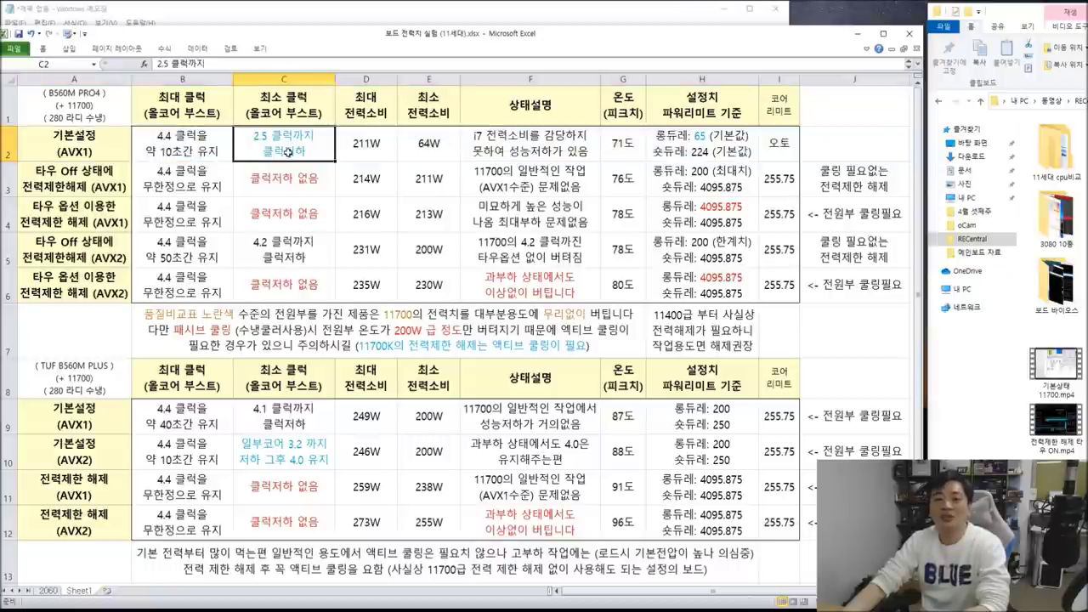
{"action": "double_click", "coordinate": [186, 151]}
{"action": "left_click_drag", "start_coordinate": [228, 151], "coordinate": [147, 151]}
Step: Examine the maximum and minimum power consumption and the power limit settings in the B560M PRO4's default AVX1 row
{"action": "left_click", "coordinate": [419, 173]}
{"action": "left_click", "coordinate": [366, 144]}
{"action": "double_click", "coordinate": [378, 144]}
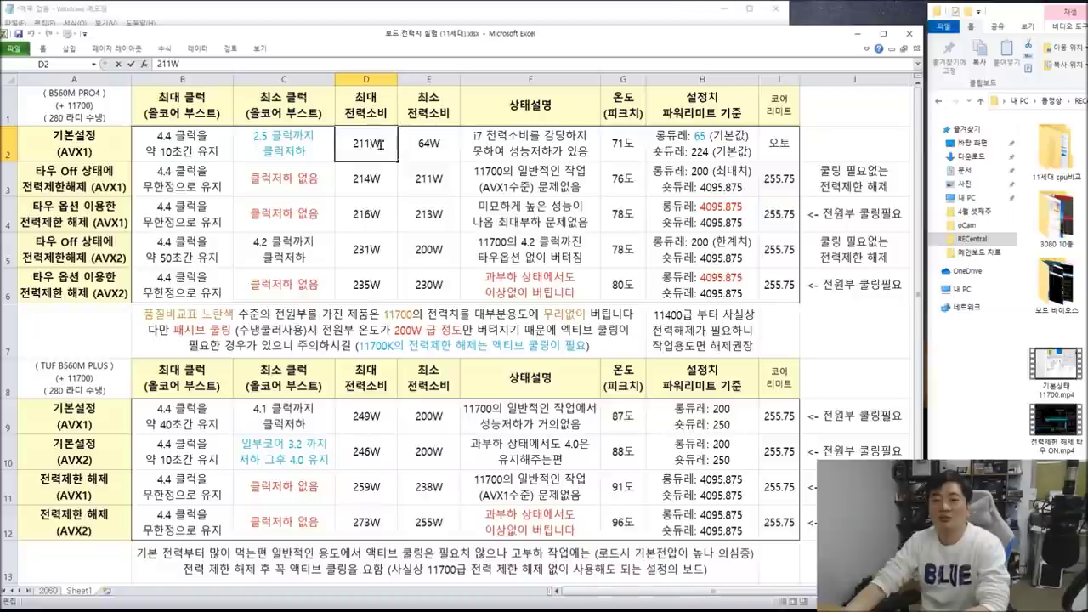
{"action": "double_click", "coordinate": [374, 143]}
{"action": "left_click", "coordinate": [429, 144]}
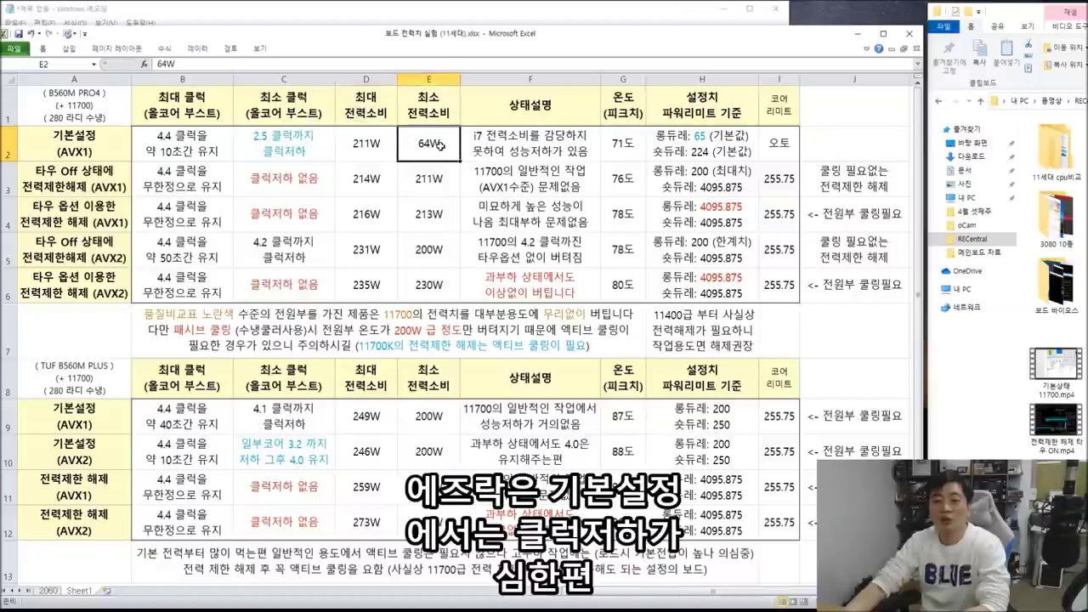
{"action": "double_click", "coordinate": [435, 144]}
{"action": "left_click_drag", "start_coordinate": [753, 145], "coordinate": [38, 144]}
{"action": "left_click", "coordinate": [649, 151]}
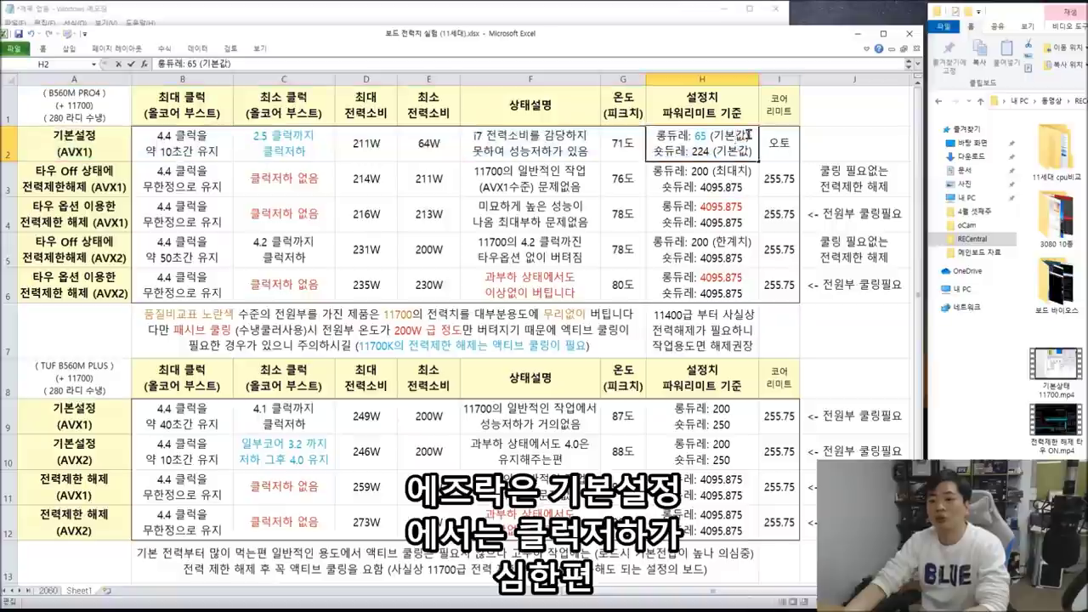
Step: Highlight the B560M PRO4 heading, then examine the clock cells of its two unlocked AVX1 rows
{"action": "left_click", "coordinate": [109, 118]}
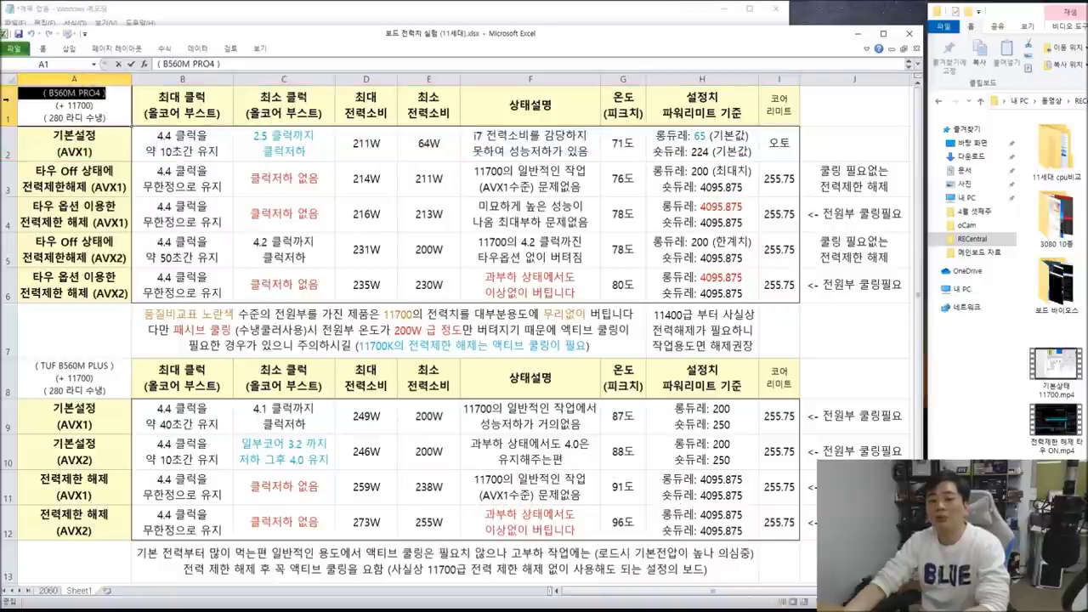
{"action": "left_click", "coordinate": [655, 124]}
{"action": "left_click", "coordinate": [820, 137]}
{"action": "left_click_drag", "start_coordinate": [820, 137], "coordinate": [245, 213]}
{"action": "left_click", "coordinate": [136, 201]}
{"action": "left_click", "coordinate": [292, 181]}
{"action": "left_click", "coordinate": [196, 185]}
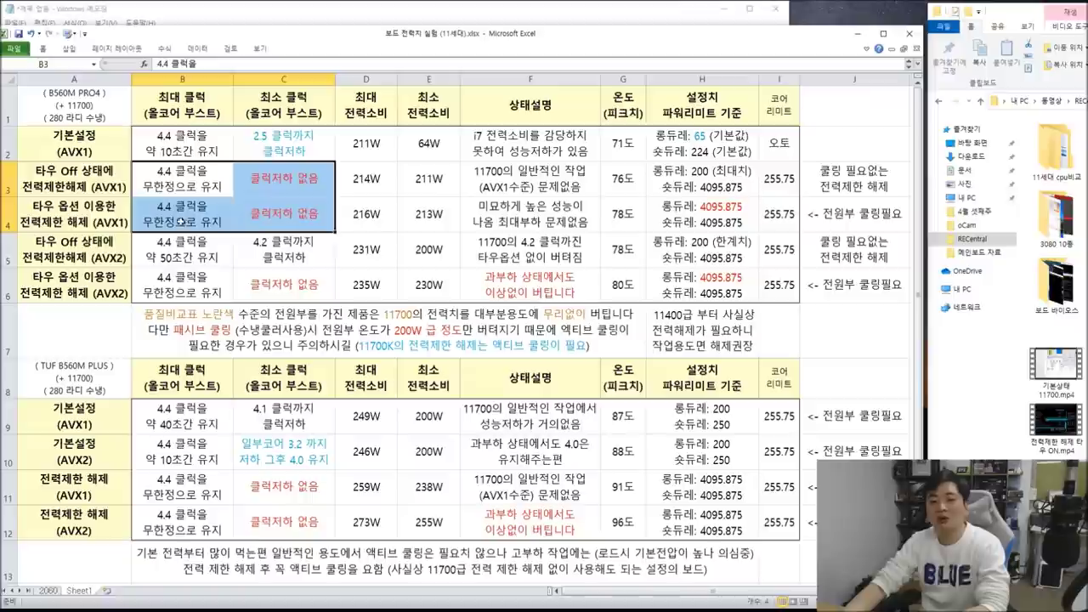
Step: Compare the clock drops, power consumption and status descriptions of the B560M PRO4's tau OFF and tau ON AVX1 rows
{"action": "left_click_drag", "start_coordinate": [300, 179], "coordinate": [300, 204]}
{"action": "left_click_drag", "start_coordinate": [208, 181], "coordinate": [214, 217]}
{"action": "left_click_drag", "start_coordinate": [382, 179], "coordinate": [442, 206]}
{"action": "left_click_drag", "start_coordinate": [537, 177], "coordinate": [544, 204]}
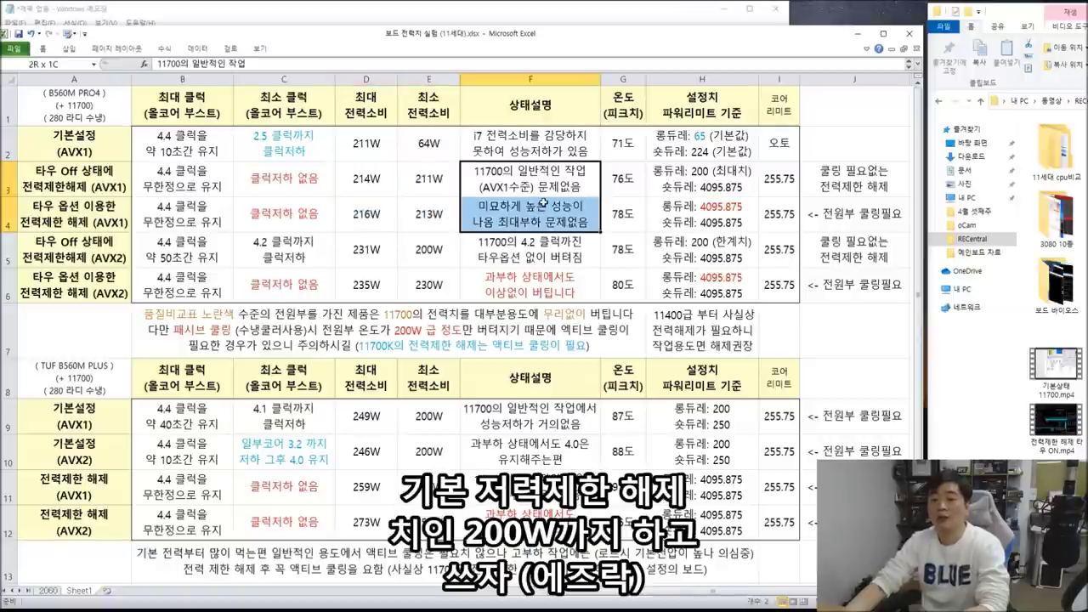
{"action": "double_click", "coordinate": [585, 185]}
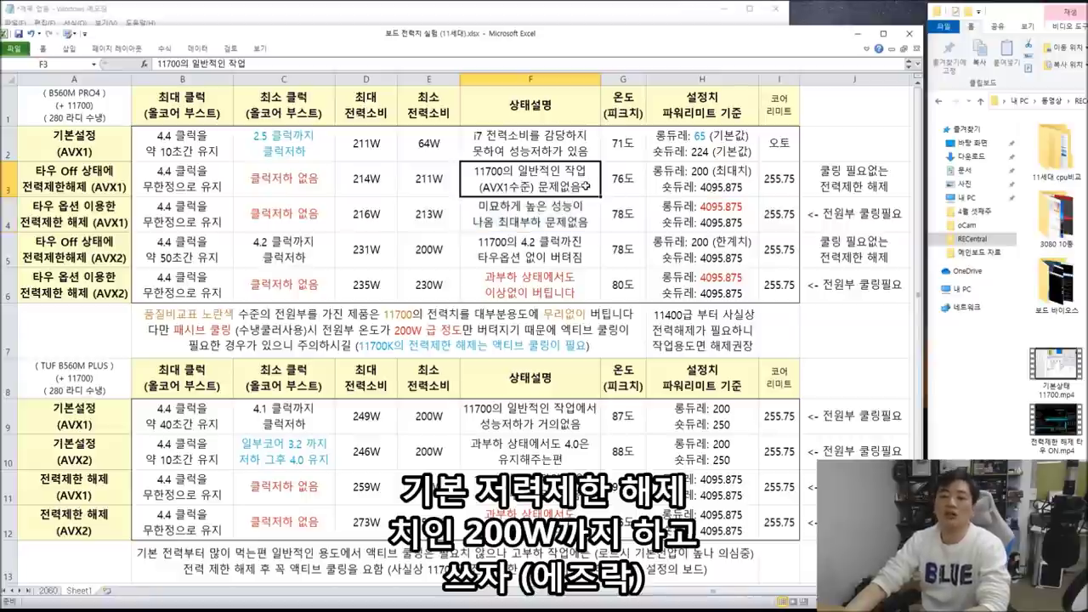
Step: Examine the status description of the B560M PRO4's tau ON AVX1 row, highlighting its full text
{"action": "left_click_drag", "start_coordinate": [586, 192], "coordinate": [412, 171]}
{"action": "double_click", "coordinate": [574, 222]}
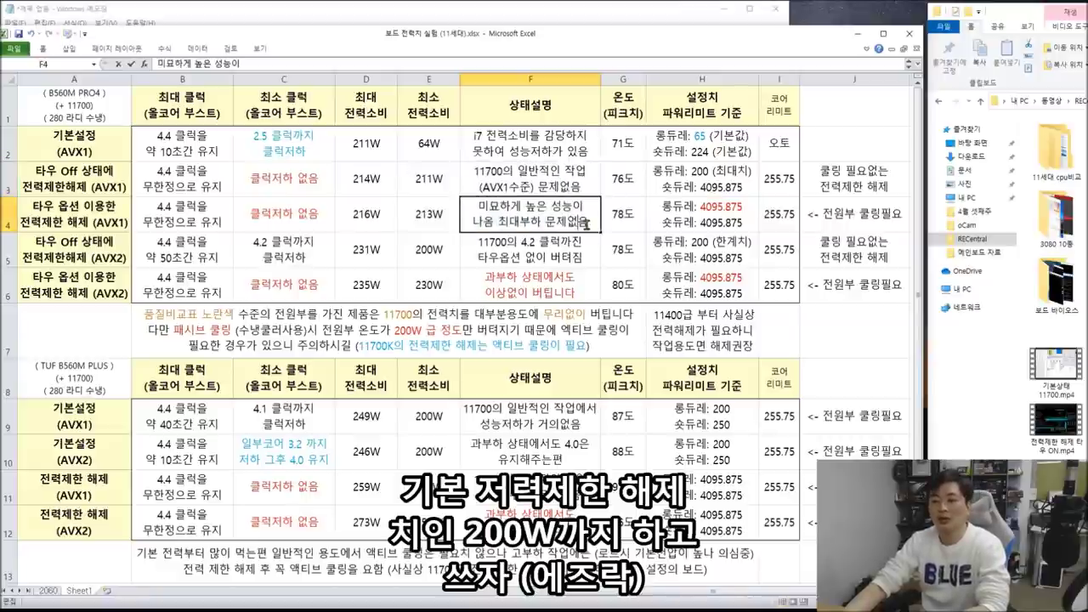
{"action": "left_click_drag", "start_coordinate": [582, 223], "coordinate": [440, 204]}
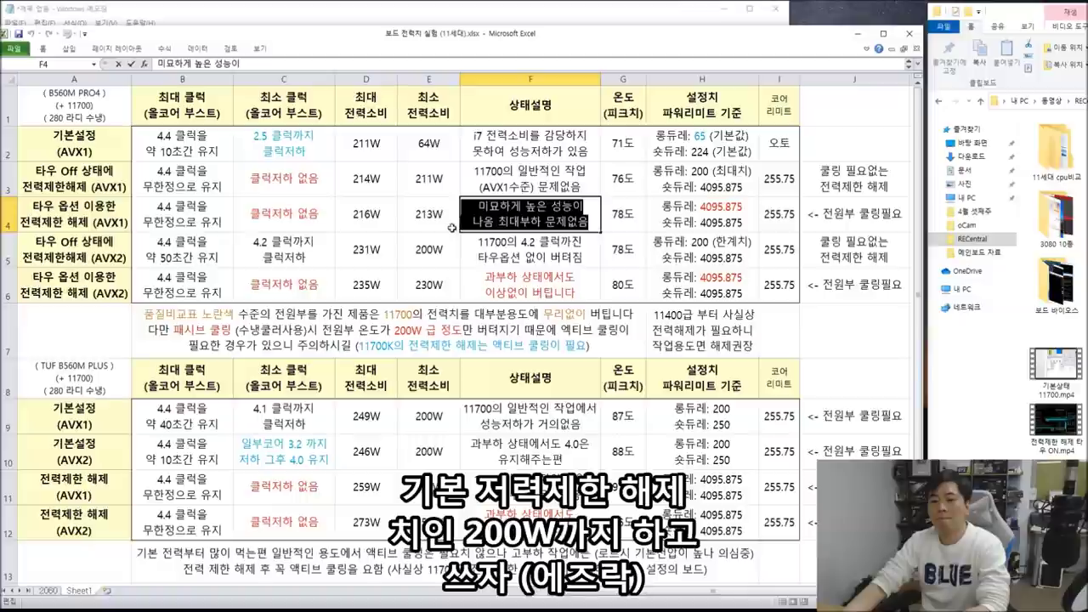
{"action": "left_click", "coordinate": [369, 223]}
{"action": "left_click", "coordinate": [573, 219]}
{"action": "double_click", "coordinate": [572, 219]}
{"action": "left_click_drag", "start_coordinate": [480, 209], "coordinate": [605, 230]}
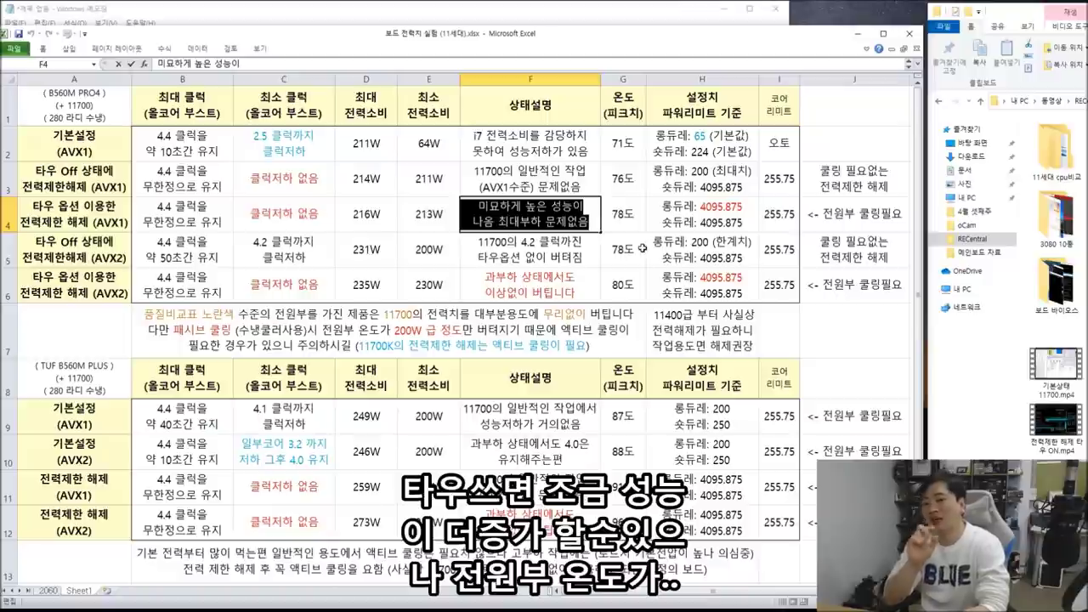
{"action": "mouse_move", "coordinate": [637, 212]}
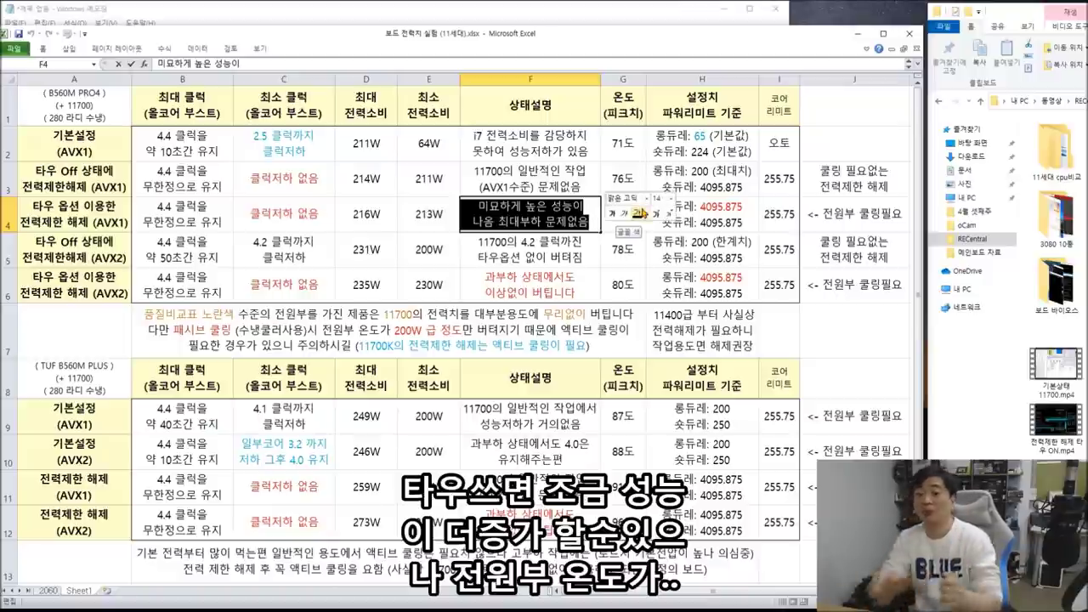
Step: Compare the B560M PRO4's two unlocked AVX1 rows and highlight the long-duration limit in the tau OFF row's power limit cell
{"action": "left_click", "coordinate": [490, 178]}
{"action": "left_click_drag", "start_coordinate": [111, 178], "coordinate": [540, 202]}
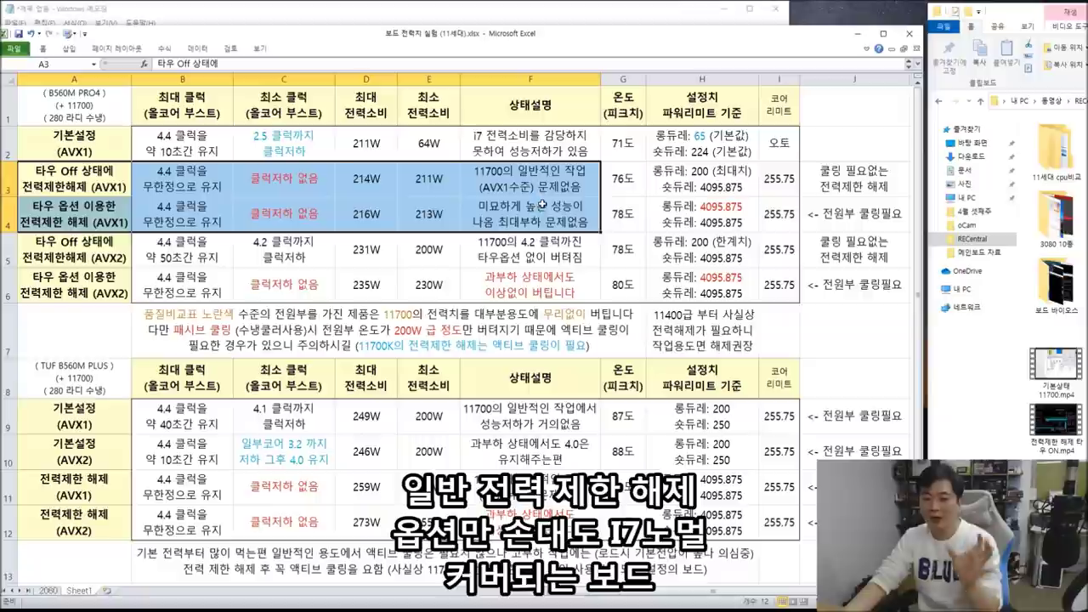
{"action": "left_click_drag", "start_coordinate": [752, 182], "coordinate": [739, 218]}
{"action": "double_click", "coordinate": [697, 171]}
{"action": "left_click_drag", "start_coordinate": [650, 170], "coordinate": [765, 173]}
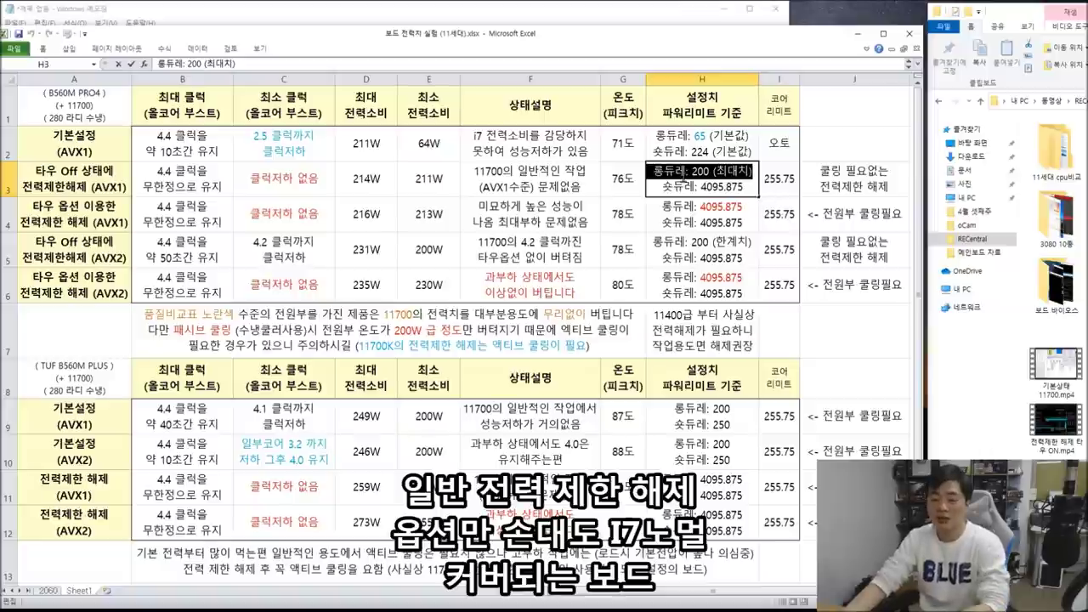
{"action": "double_click", "coordinate": [702, 211]}
{"action": "left_click_drag", "start_coordinate": [651, 206], "coordinate": [4, 182]}
Step: Highlight the B560M PRO4's entire tau ON AVX1 row, including its VRM cooling note
{"action": "left_click", "coordinate": [100, 243]}
{"action": "left_click", "coordinate": [11, 213]}
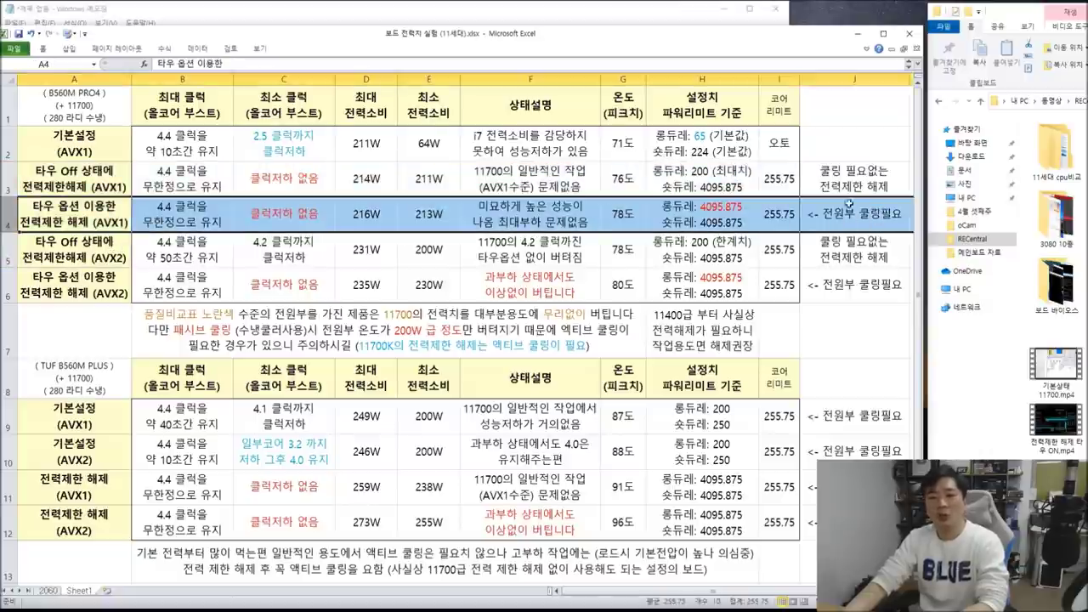
{"action": "left_click_drag", "start_coordinate": [872, 213], "coordinate": [27, 217]}
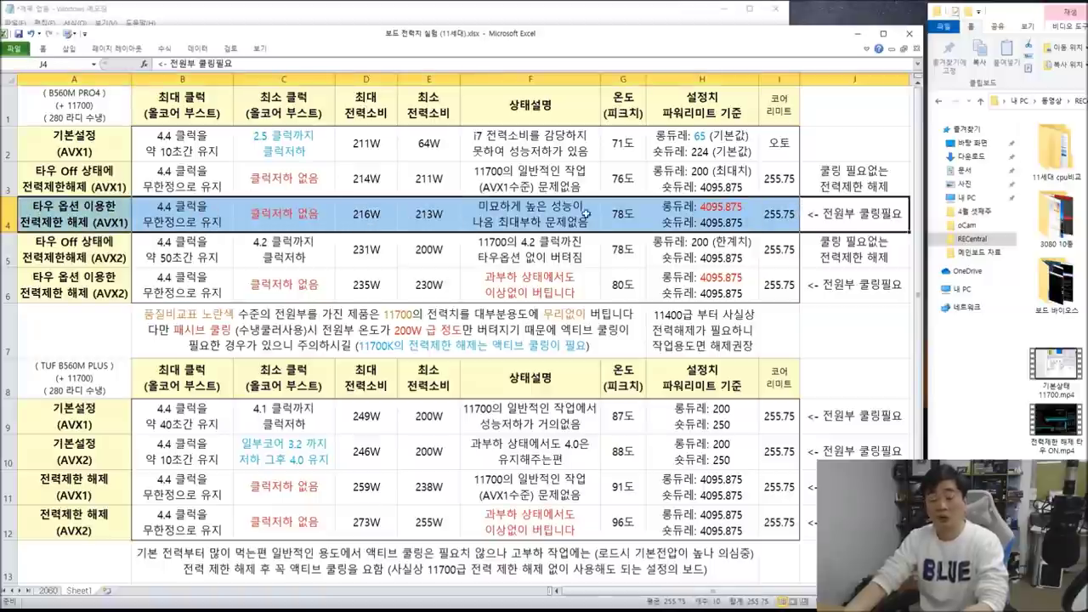
Step: Highlight the B560M PRO4's two AVX2 row labels and maximum clocks, then examine the tau OFF AVX2 row's clock and power cells
{"action": "left_click_drag", "start_coordinate": [38, 250], "coordinate": [208, 286]}
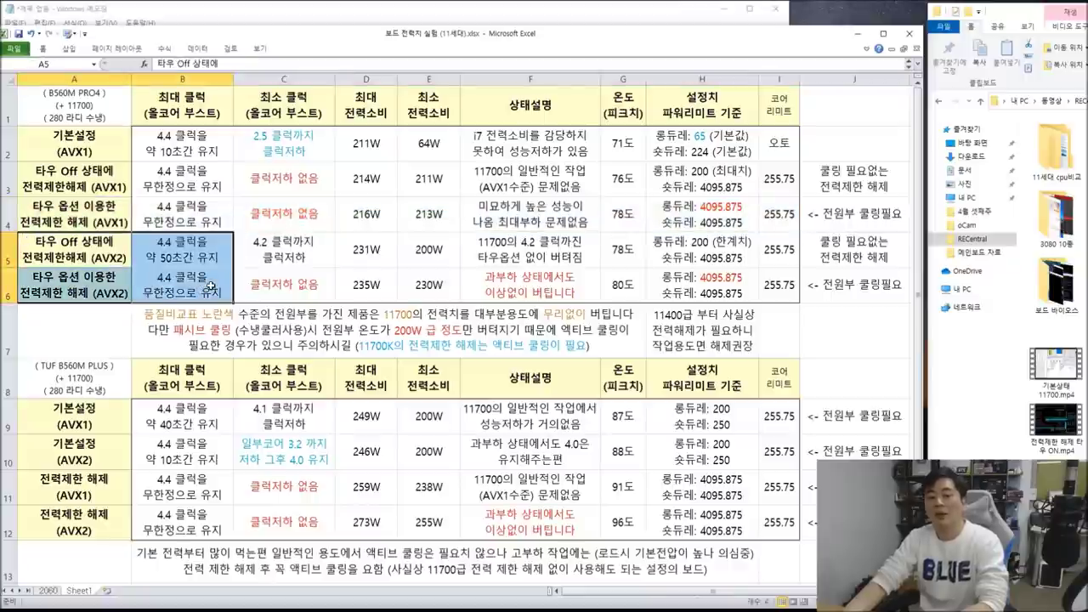
{"action": "left_click", "coordinate": [385, 260]}
{"action": "left_click", "coordinate": [142, 257]}
{"action": "left_click", "coordinate": [279, 252]}
{"action": "mouse_move", "coordinate": [279, 255]}
{"action": "left_mouse_down"}
{"action": "mouse_move", "coordinate": [278, 280]}
{"action": "mouse_move", "coordinate": [289, 254]}
{"action": "left_mouse_up"}
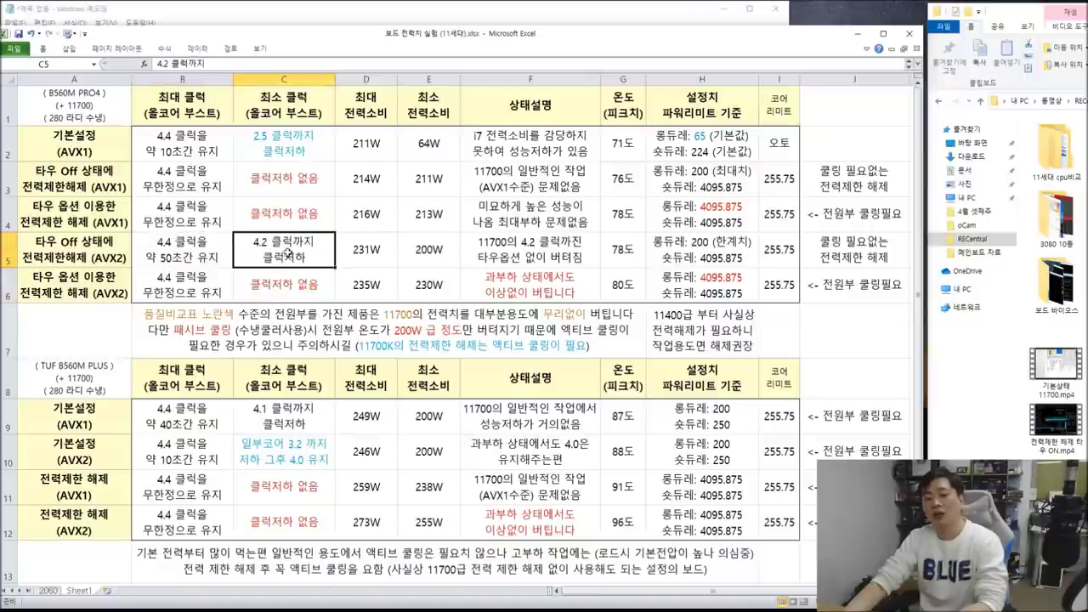
{"action": "left_click", "coordinate": [41, 241]}
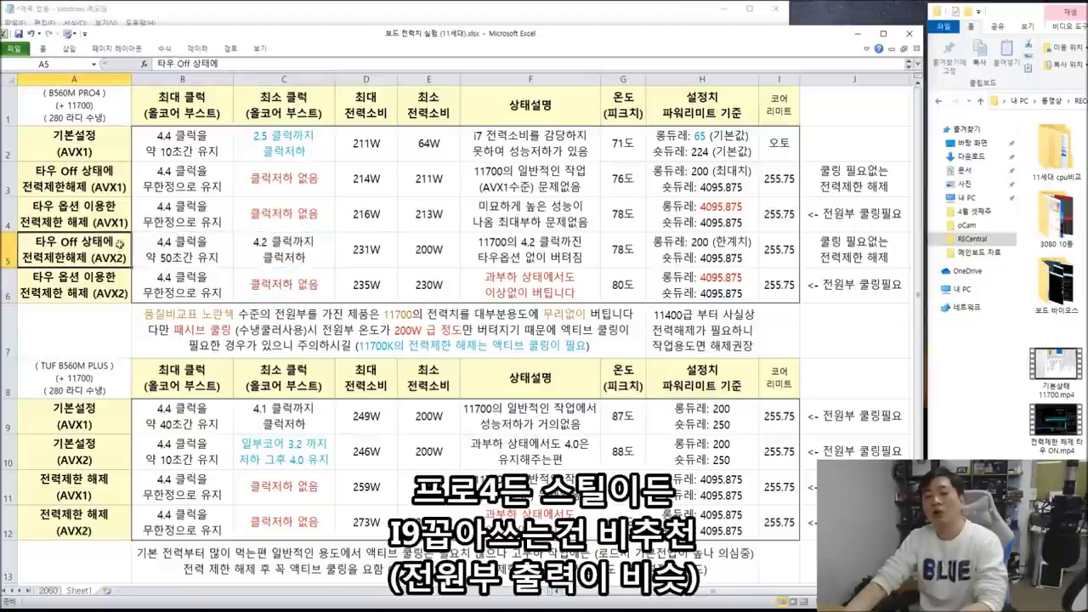
{"action": "left_click_drag", "start_coordinate": [120, 244], "coordinate": [797, 243]}
Step: Examine the clock cells, power consumption and status description of the B560M PRO4's tau ON AVX2 row
{"action": "left_click", "coordinate": [121, 286]}
{"action": "left_click_drag", "start_coordinate": [124, 288], "coordinate": [365, 289]}
{"action": "left_click", "coordinate": [266, 291]}
{"action": "left_click_drag", "start_coordinate": [49, 289], "coordinate": [586, 295]}
{"action": "double_click", "coordinate": [486, 277]}
Step: Highlight the B560M PRO4's entire tau ON AVX2 row and review its VRM cooling note
{"action": "left_click_drag", "start_coordinate": [820, 287], "coordinate": [20, 285]}
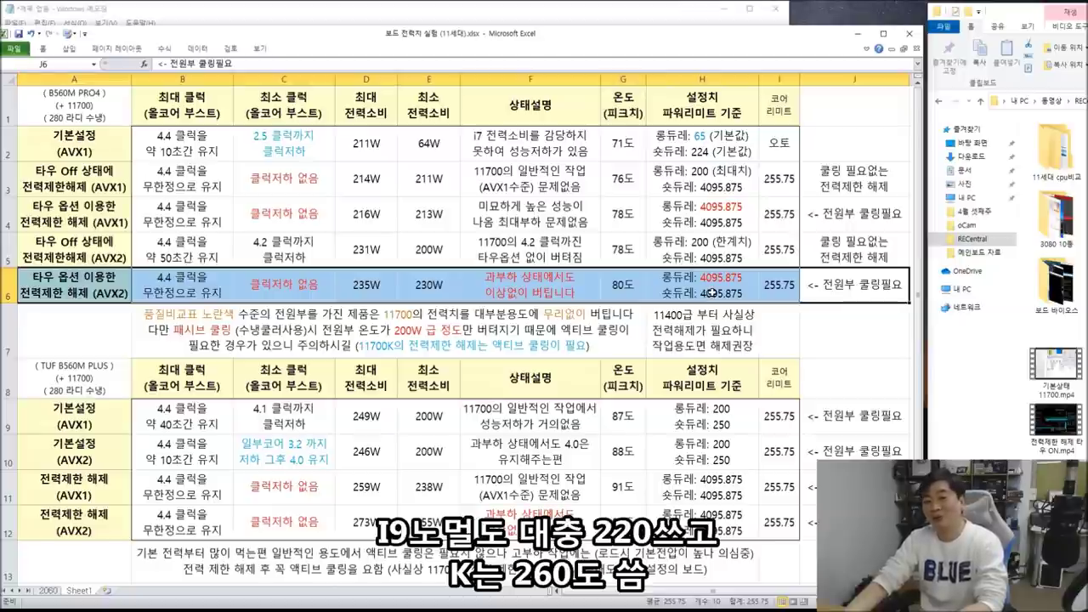
{"action": "left_click", "coordinate": [855, 289]}
{"action": "left_click_drag", "start_coordinate": [56, 285], "coordinate": [854, 286]}
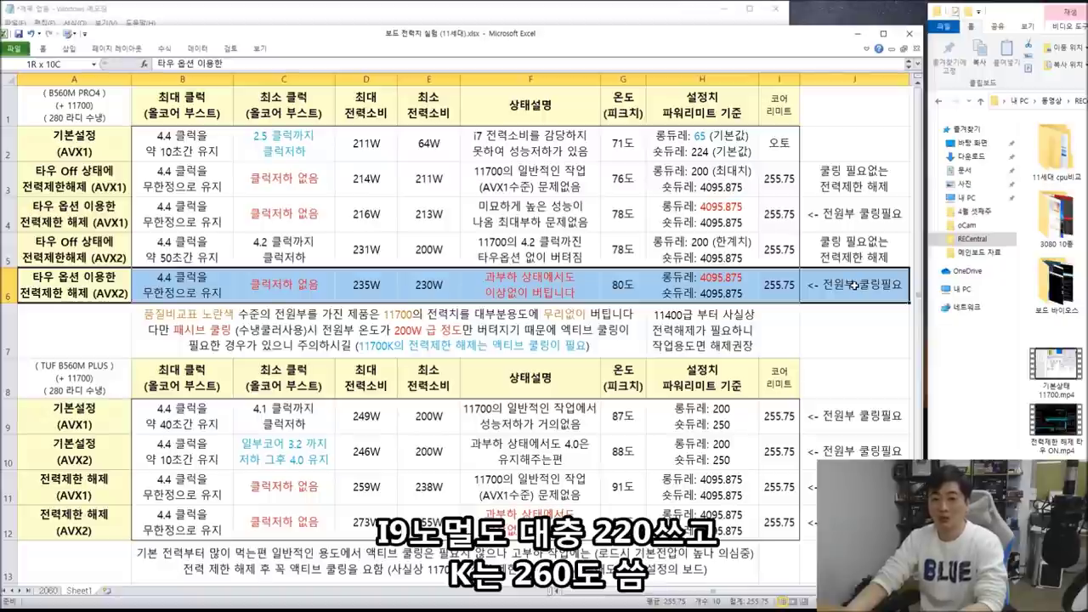
{"action": "left_click", "coordinate": [79, 278]}
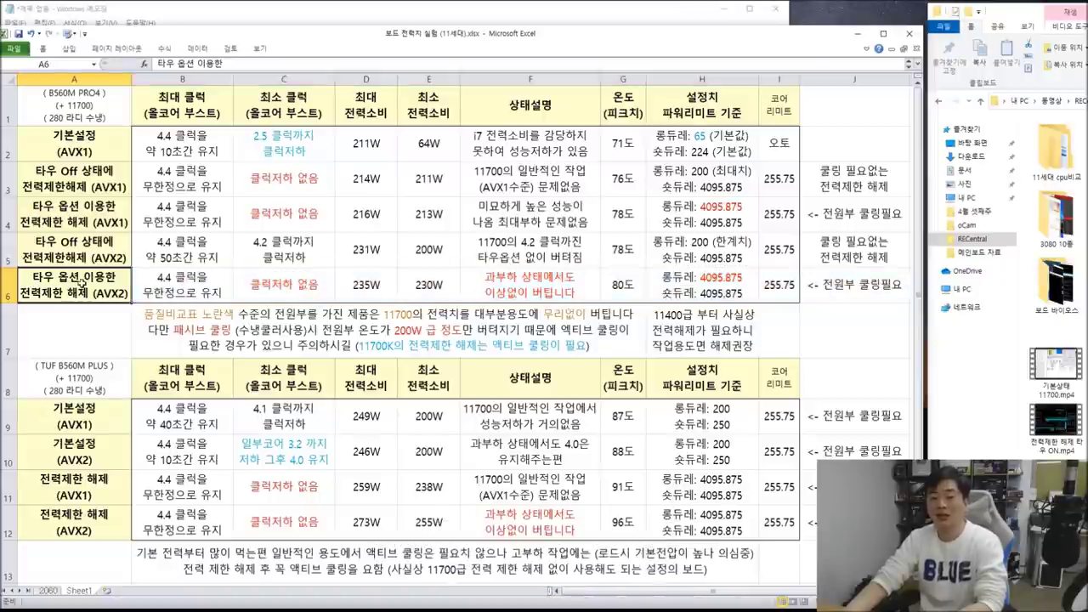
{"action": "left_click_drag", "start_coordinate": [36, 279], "coordinate": [839, 284]}
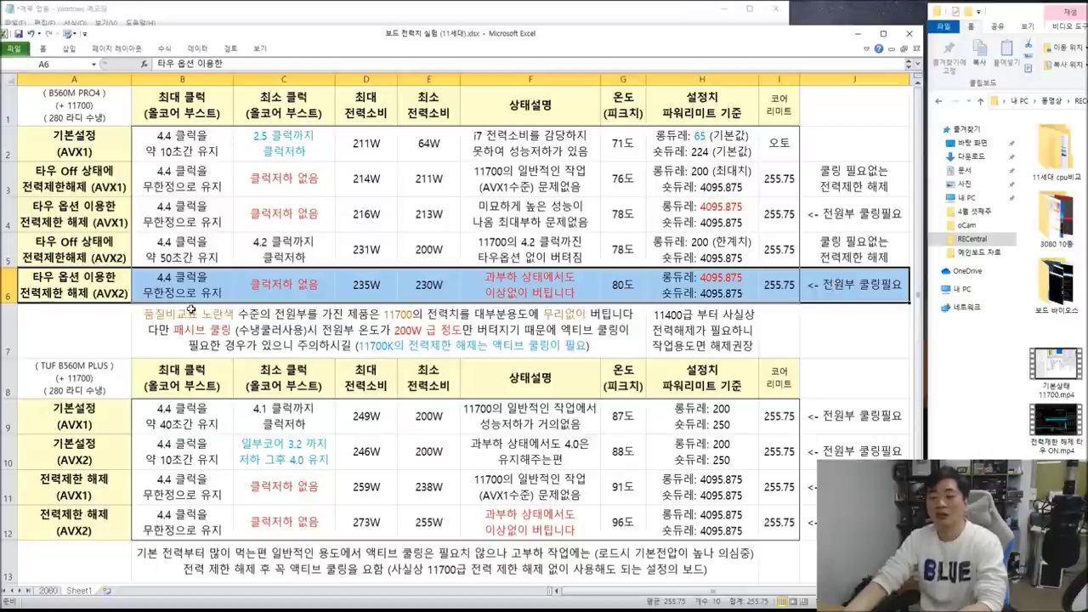
{"action": "left_click_drag", "start_coordinate": [848, 289], "coordinate": [76, 287]}
Step: Highlight all five test rows of the B560M PRO4 table, including the cooling notes
{"action": "left_click_drag", "start_coordinate": [72, 157], "coordinate": [765, 283]}
{"action": "left_click", "coordinate": [850, 284]}
{"action": "left_click_drag", "start_coordinate": [51, 140], "coordinate": [829, 279]}
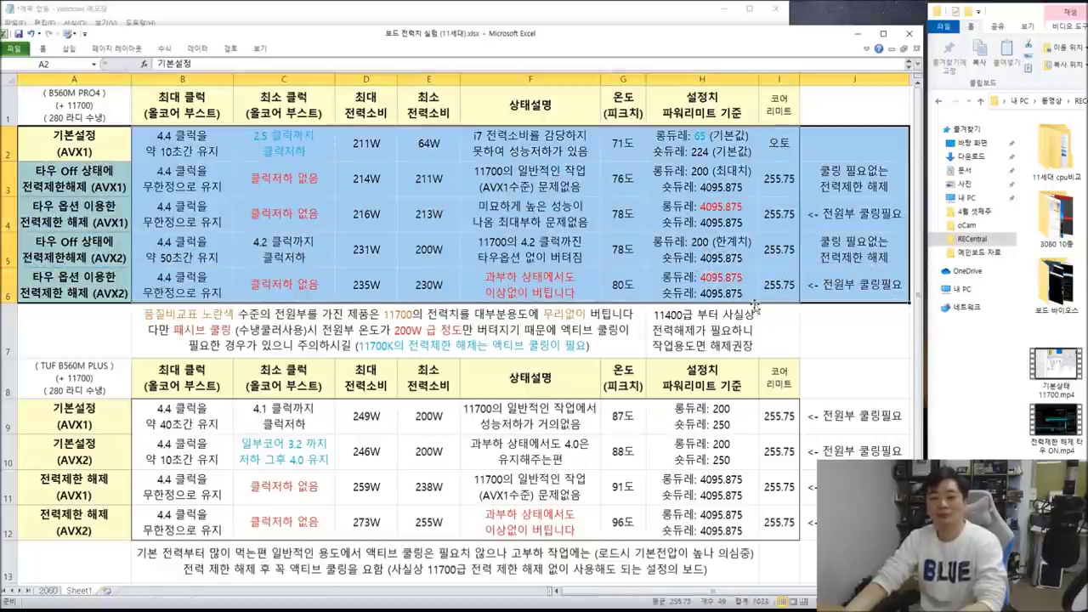
Step: Select the TUF B560M PLUS heading and examine the clock cells of its default AVX1 row
{"action": "left_click", "coordinate": [620, 450]}
{"action": "scroll", "coordinate": [483, 441], "scroll_direction": "down", "scroll_amount": 1}
{"action": "left_click", "coordinate": [90, 267]}
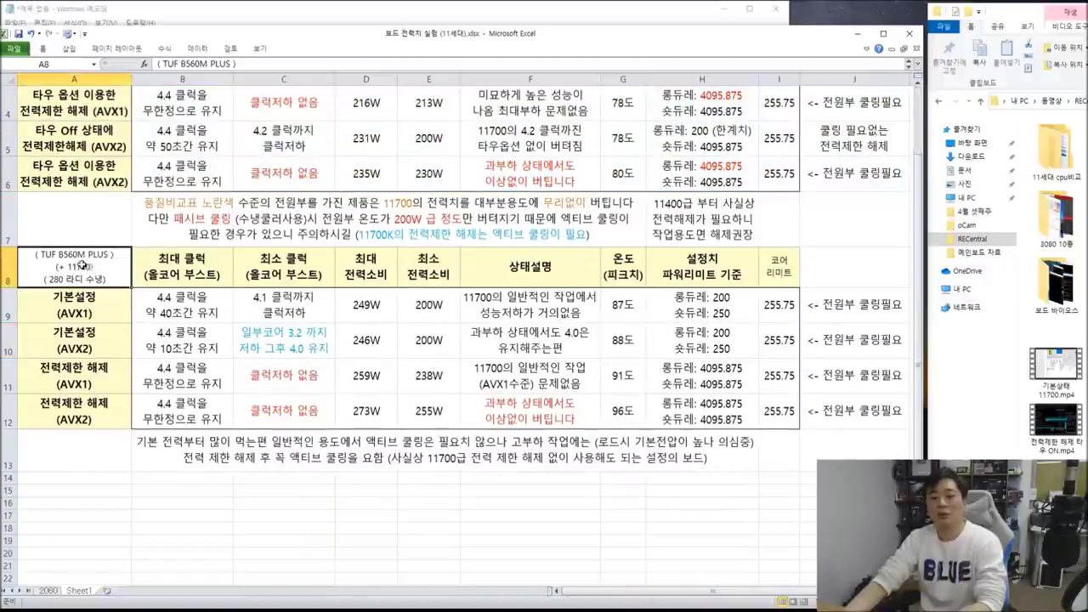
{"action": "left_click", "coordinate": [238, 314]}
{"action": "left_click_drag", "start_coordinate": [104, 315], "coordinate": [263, 308]}
Step: Compare the minimum clocks of the B560M PRO4 and TUF B560M PLUS default AVX1 rows
{"action": "scroll", "coordinate": [267, 318], "scroll_direction": "up", "scroll_amount": 1}
{"action": "left_click", "coordinate": [298, 138]}
{"action": "left_click_drag", "start_coordinate": [74, 122], "coordinate": [80, 142]}
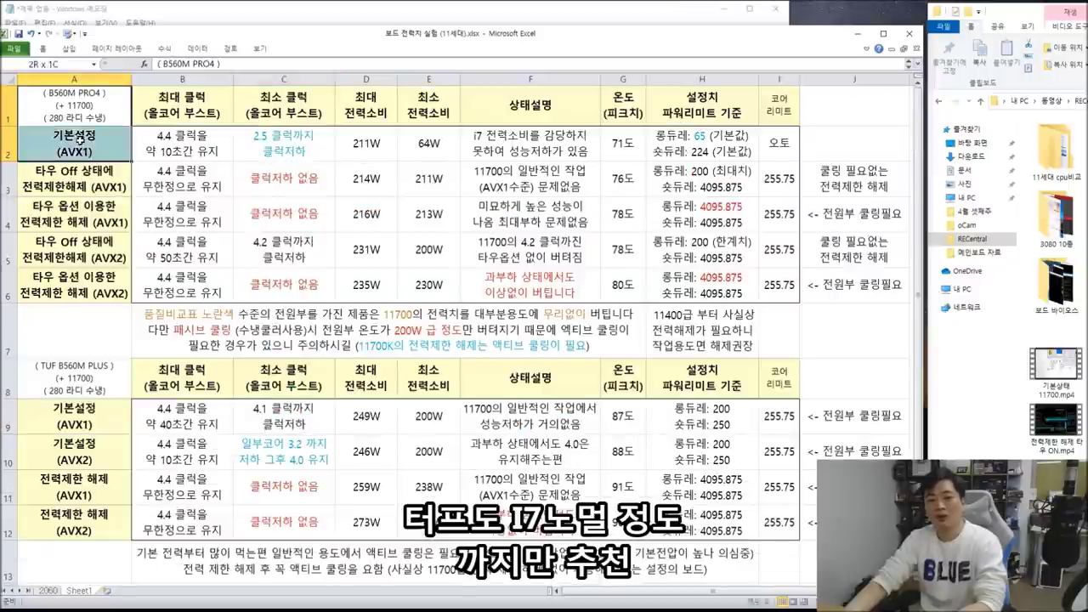
{"action": "left_click", "coordinate": [250, 146]}
{"action": "double_click", "coordinate": [279, 413]}
{"action": "left_click_drag", "start_coordinate": [249, 408], "coordinate": [328, 429]}
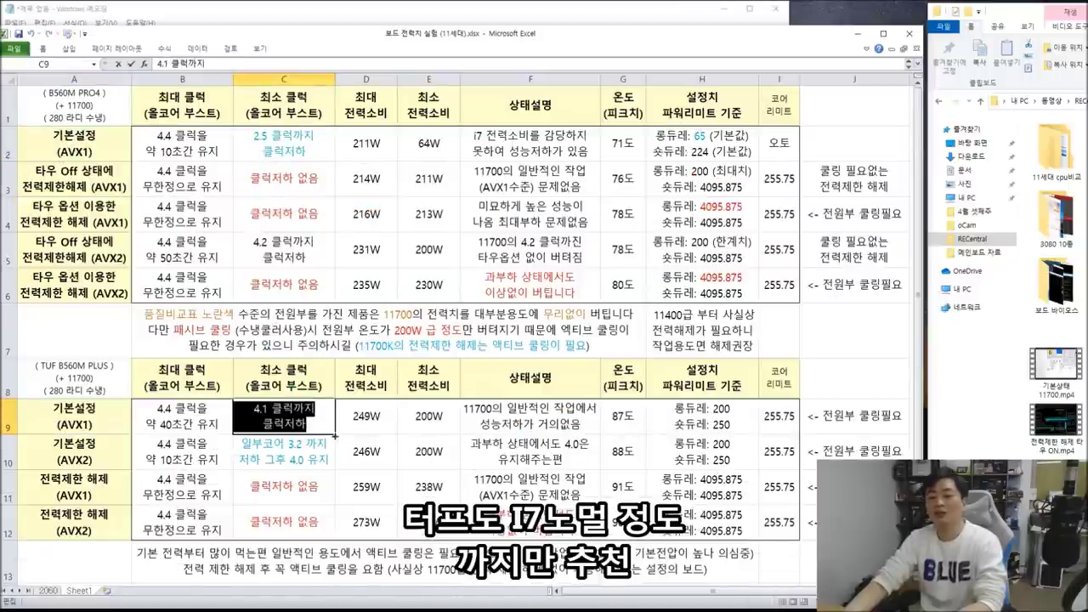
Step: Examine the maximum and minimum power consumption in the TUF B560M PLUS default AVX1 row
{"action": "left_click", "coordinate": [418, 435]}
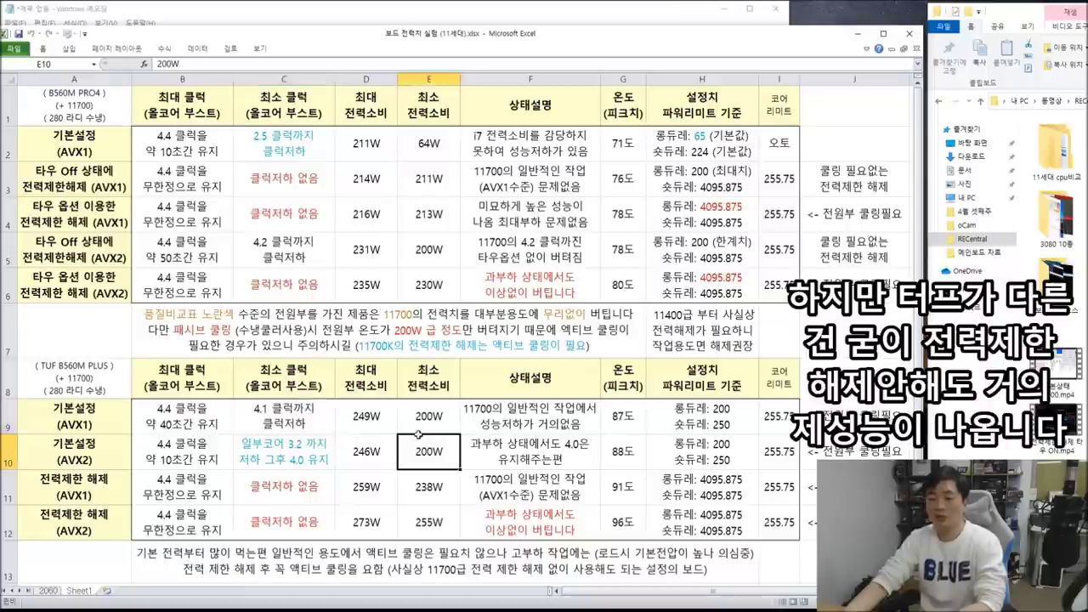
{"action": "left_click_drag", "start_coordinate": [101, 416], "coordinate": [374, 420]}
{"action": "left_click", "coordinate": [385, 431]}
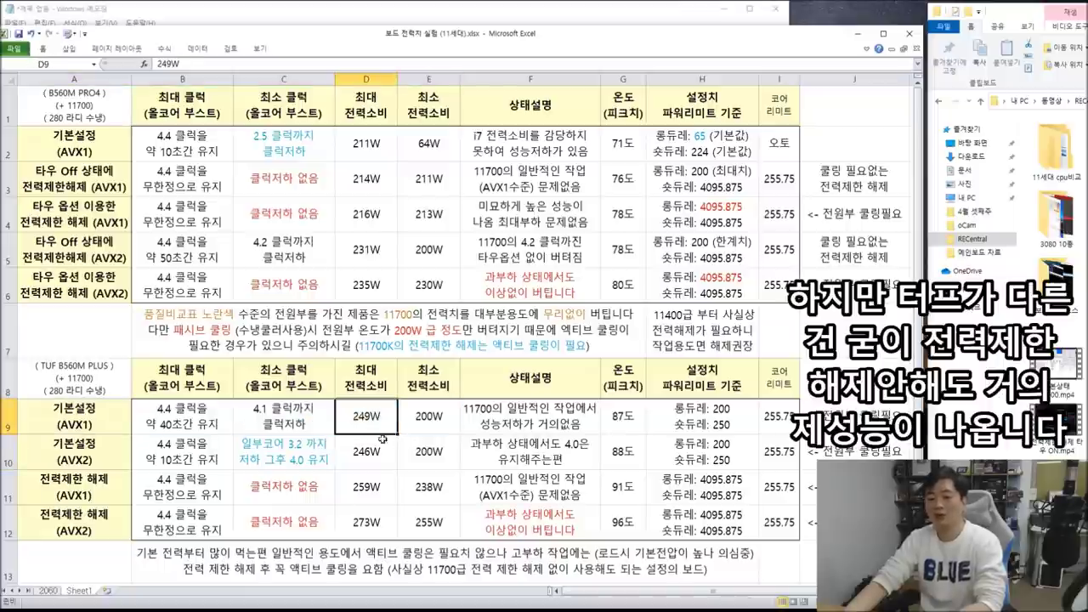
{"action": "double_click", "coordinate": [367, 415]}
{"action": "left_click_drag", "start_coordinate": [380, 417], "coordinate": [325, 418]}
{"action": "key", "text": "Tab"}
{"action": "key", "text": "F2"}
{"action": "key", "text": "shift+Home"}
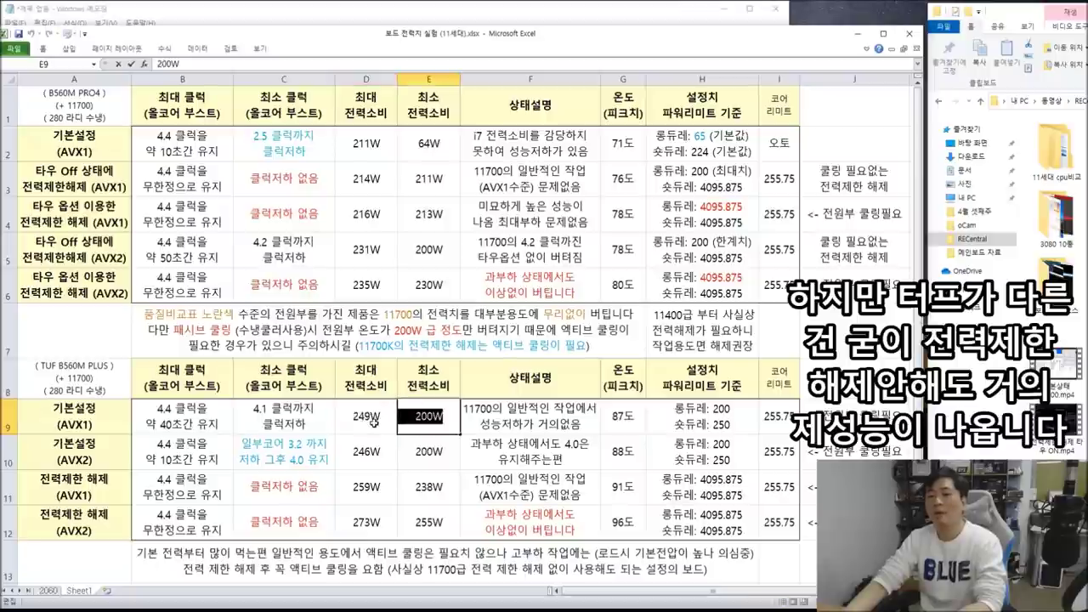
{"action": "key", "text": "Escape"}
Step: Compare the minimum power consumption of both boards' default AVX1 rows and check the TUF B560M PLUS status description
{"action": "left_click", "coordinate": [418, 143]}
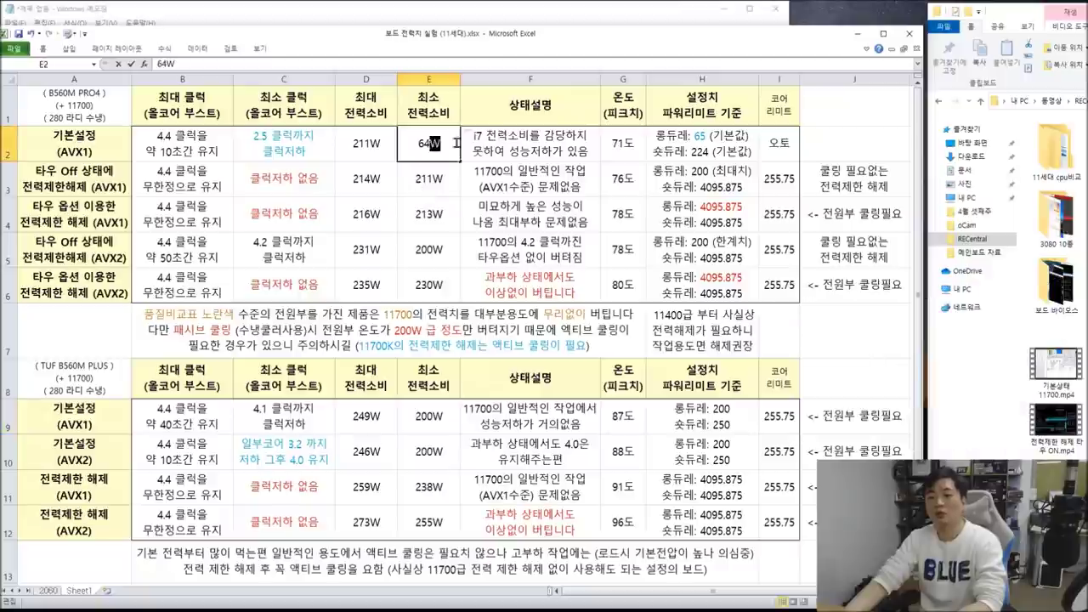
{"action": "left_click", "coordinate": [446, 425]}
{"action": "key", "text": "F2"}
{"action": "key", "text": "shift+Home"}
{"action": "key", "text": "Tab"}
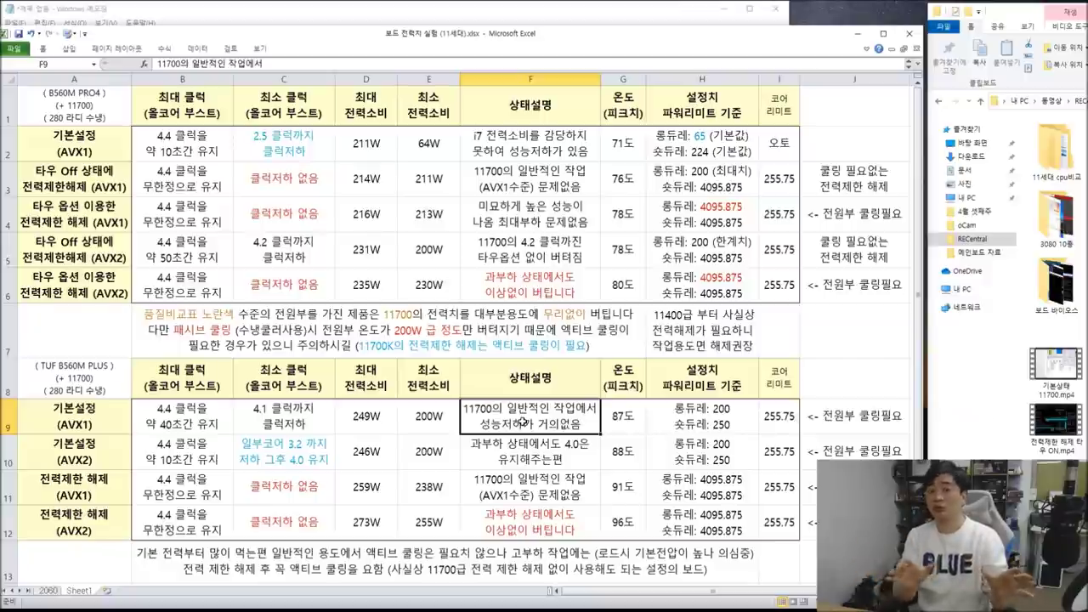
Step: Examine the long and short duration power limits in the TUF B560M PLUS default AVX1 row
{"action": "left_click_drag", "start_coordinate": [722, 417], "coordinate": [51, 417]}
{"action": "left_click", "coordinate": [710, 409]}
{"action": "double_click", "coordinate": [709, 409]}
{"action": "left_click_drag", "start_coordinate": [711, 409], "coordinate": [740, 424]}
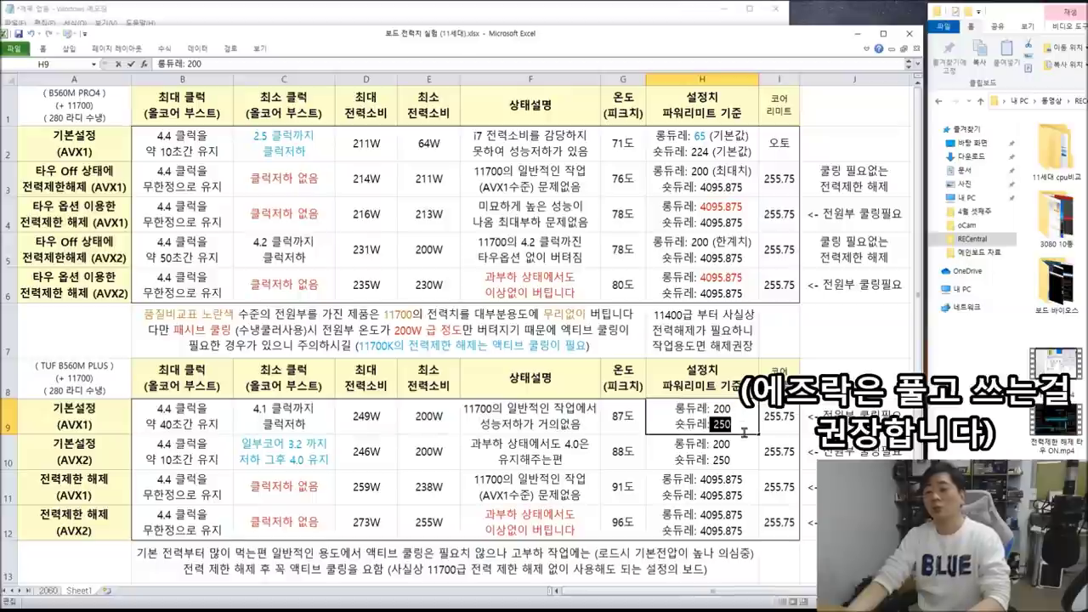
Step: Highlight the TUF B560M PLUS board's entire default AVX1 row, including its VRM cooling note
{"action": "left_click_drag", "start_coordinate": [804, 414], "coordinate": [32, 415]}
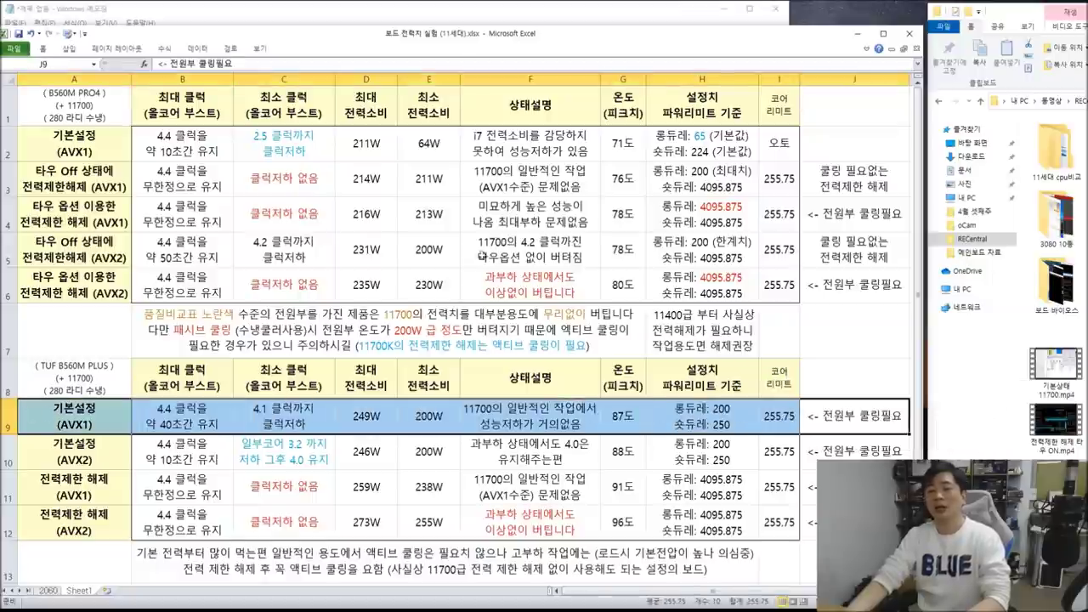
{"action": "left_click", "coordinate": [733, 129]}
{"action": "left_click_drag", "start_coordinate": [850, 416], "coordinate": [85, 396]}
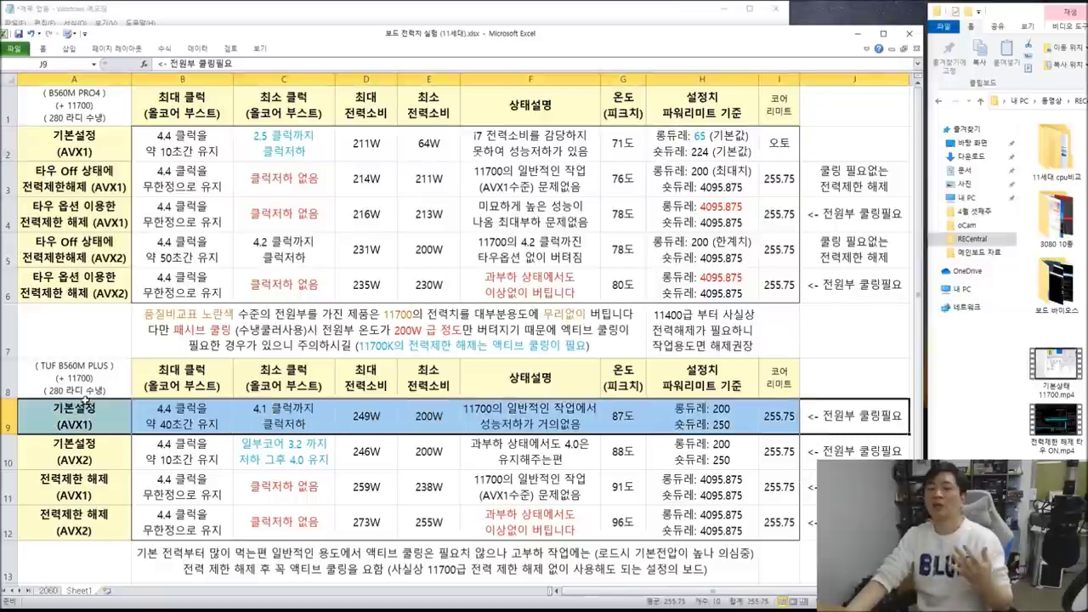
Step: Examine the clock and power consumption cells of the TUF B560M PLUS default AVX2 row
{"action": "left_click", "coordinate": [305, 463]}
{"action": "left_click_drag", "start_coordinate": [47, 454], "coordinate": [451, 456]}
{"action": "left_click", "coordinate": [173, 461]}
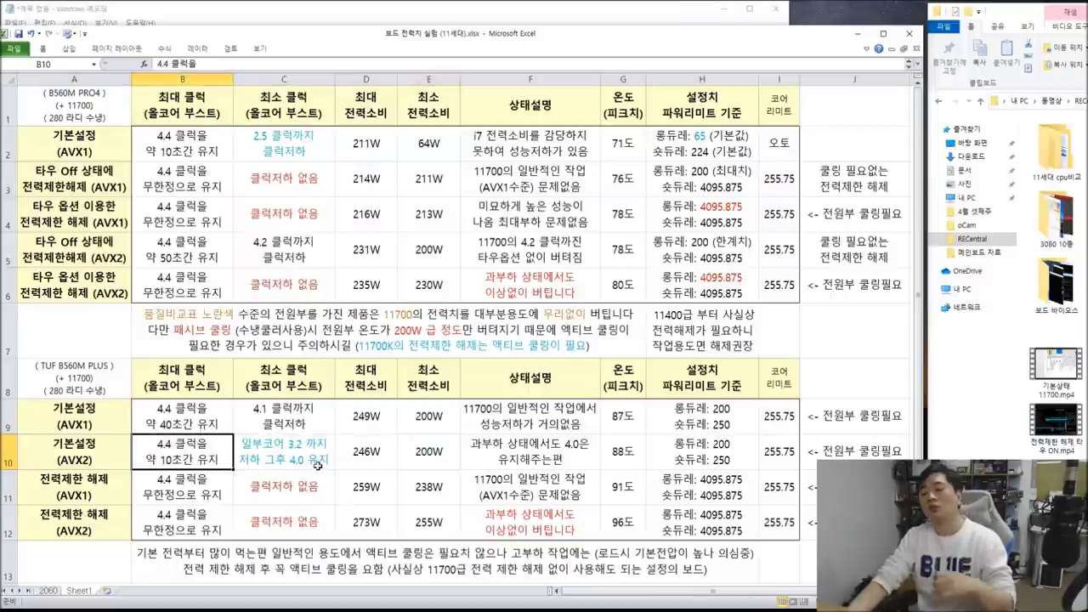
{"action": "left_click", "coordinate": [327, 460]}
{"action": "left_click", "coordinate": [378, 461]}
{"action": "left_click", "coordinate": [445, 456]}
Step: Highlight the first line of the minimum clock text in the TUF B560M PLUS default AVX2 row
{"action": "left_click_drag", "start_coordinate": [799, 453], "coordinate": [51, 450]}
{"action": "left_click", "coordinate": [255, 446]}
{"action": "double_click", "coordinate": [255, 447]}
{"action": "left_click_drag", "start_coordinate": [241, 444], "coordinate": [329, 443]}
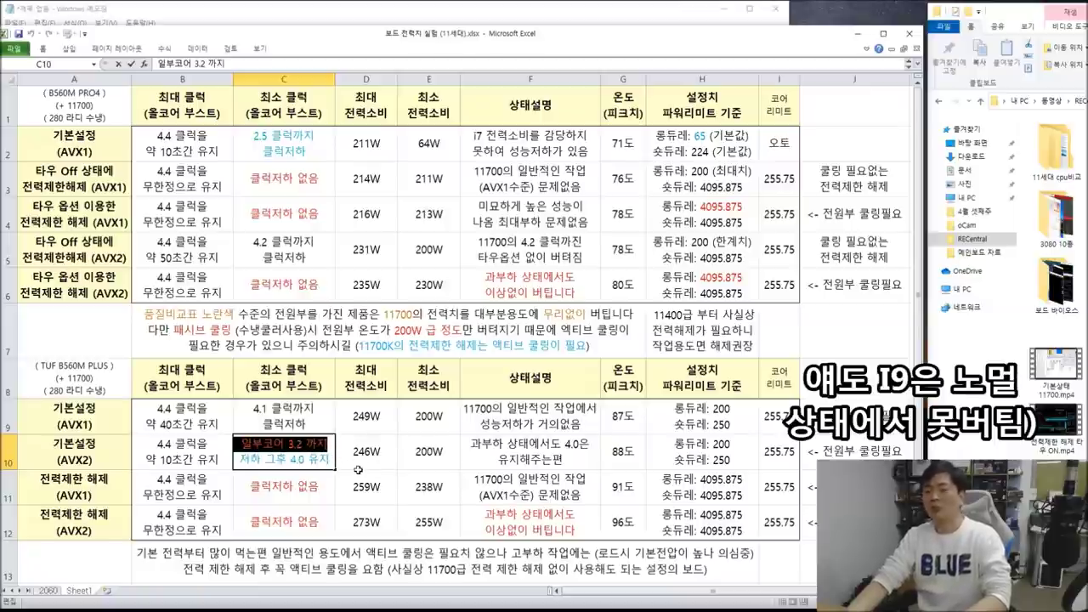
Step: Highlight both boards' tables in turn, then review the minimum clock, power consumption and status description of the TUF's default AVX2 row
{"action": "left_click_drag", "start_coordinate": [73, 100], "coordinate": [784, 298]}
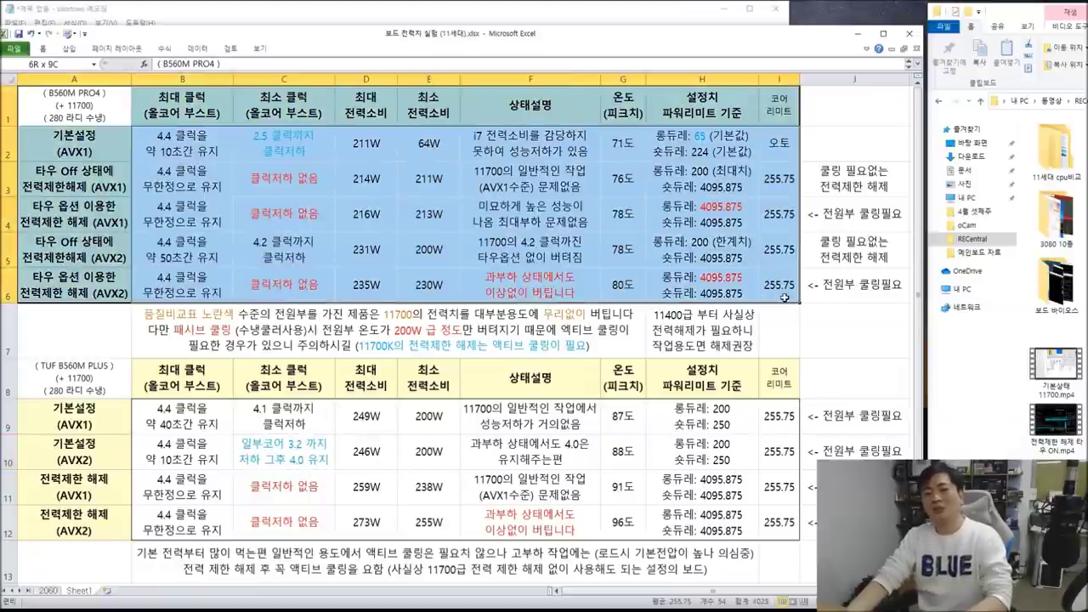
{"action": "left_click_drag", "start_coordinate": [74, 374], "coordinate": [779, 523]}
{"action": "left_click", "coordinate": [355, 472]}
{"action": "left_click", "coordinate": [277, 459]}
{"action": "mouse_move", "coordinate": [406, 457]}
{"action": "left_mouse_down"}
{"action": "mouse_move", "coordinate": [476, 457]}
{"action": "mouse_move", "coordinate": [413, 457]}
{"action": "left_mouse_up"}
{"action": "left_click", "coordinate": [561, 459]}
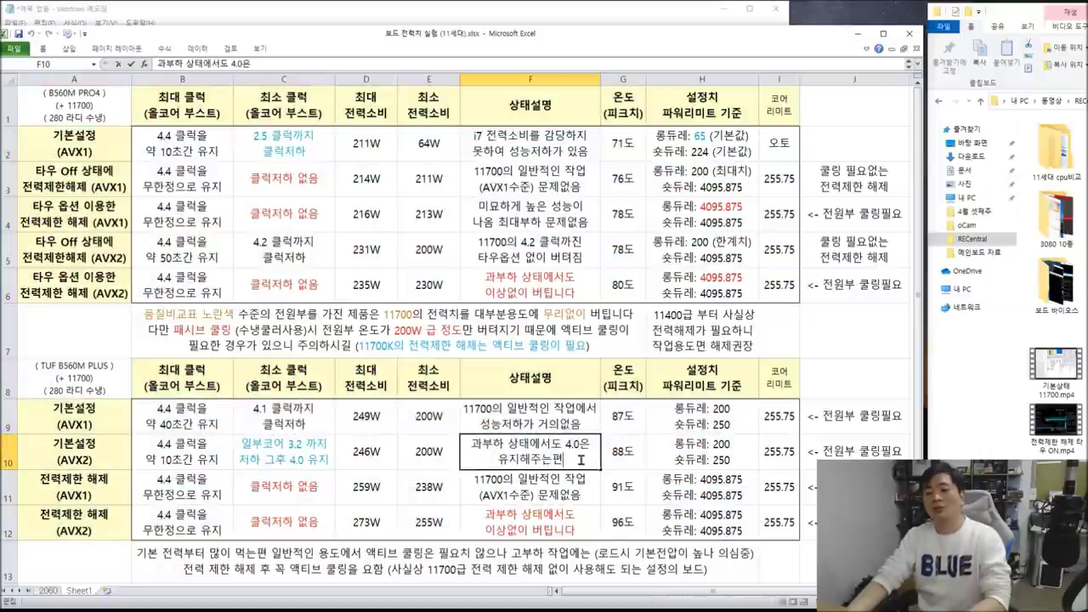
Step: Highlight the TUF B560M PLUS board's entire default AVX2 row and review its VRM cooling note
{"action": "left_click", "coordinate": [777, 455]}
{"action": "left_click", "coordinate": [829, 457]}
{"action": "left_click_drag", "start_coordinate": [829, 457], "coordinate": [44, 459]}
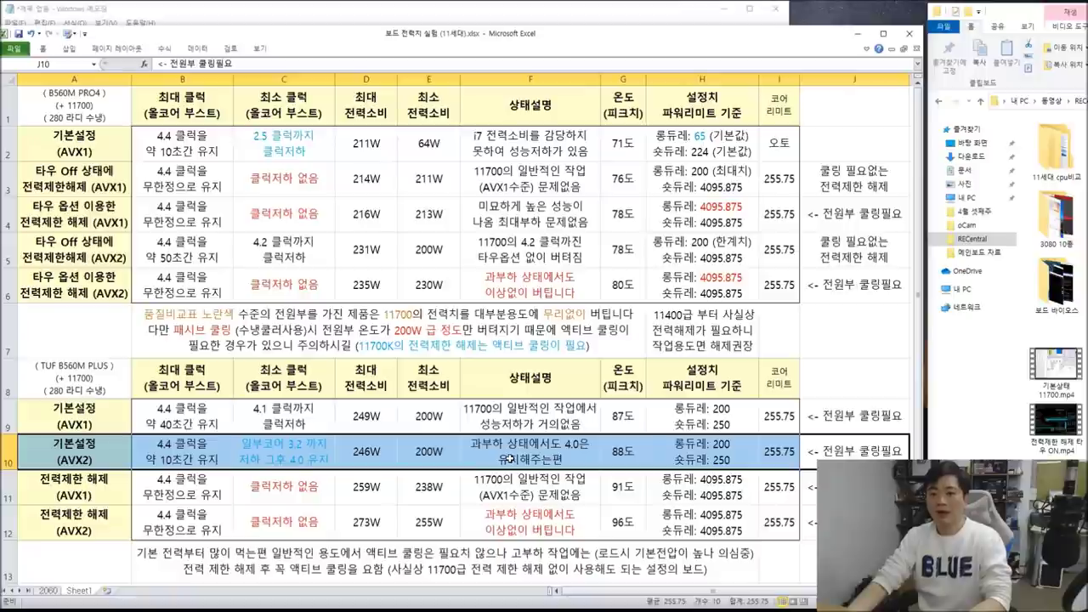
{"action": "left_click_drag", "start_coordinate": [862, 455], "coordinate": [24, 453]}
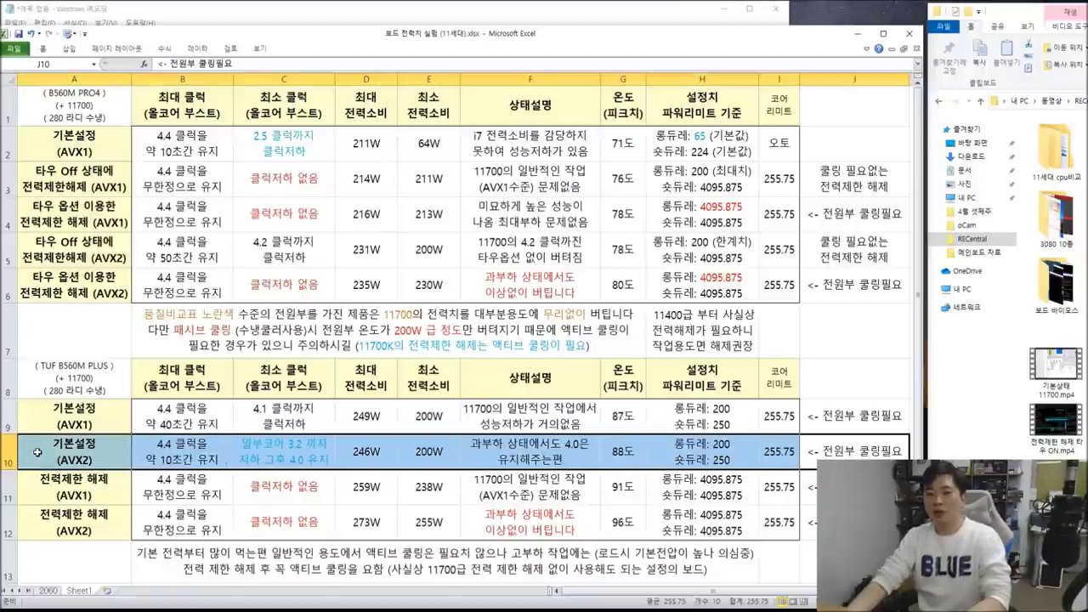
{"action": "left_click_drag", "start_coordinate": [76, 452], "coordinate": [847, 455]}
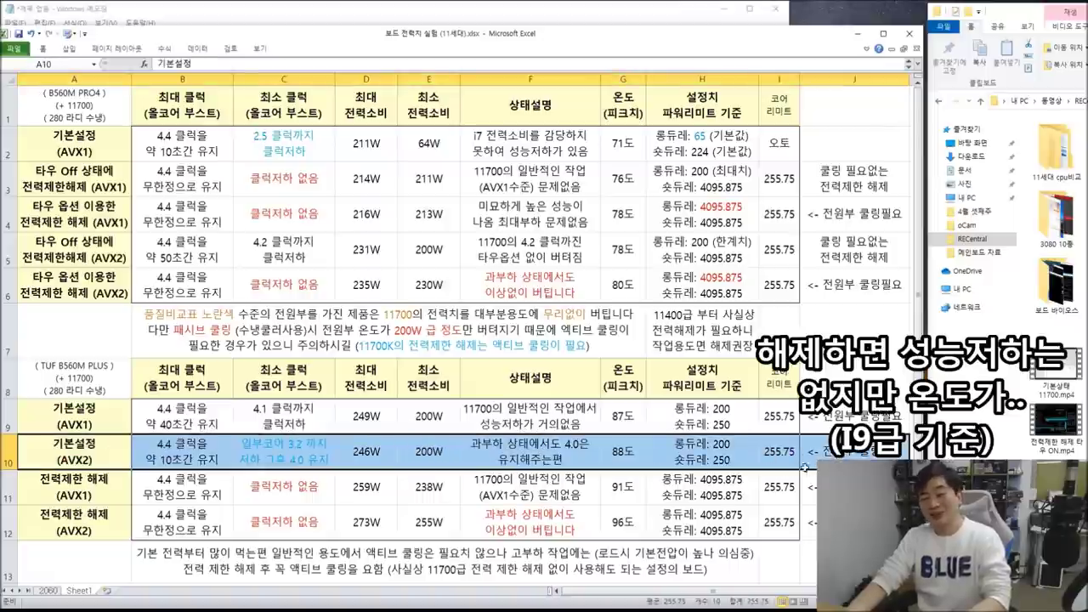
Step: Examine the clock cells and status description of the TUF B560M PLUS unlocked AVX1 row
{"action": "left_click_drag", "start_coordinate": [33, 487], "coordinate": [809, 510]}
{"action": "left_click", "coordinate": [351, 502]}
{"action": "left_click_drag", "start_coordinate": [76, 487], "coordinate": [272, 486]}
{"action": "double_click", "coordinate": [486, 486]}
{"action": "left_click_drag", "start_coordinate": [469, 478], "coordinate": [595, 508]}
{"action": "left_click", "coordinate": [248, 486]}
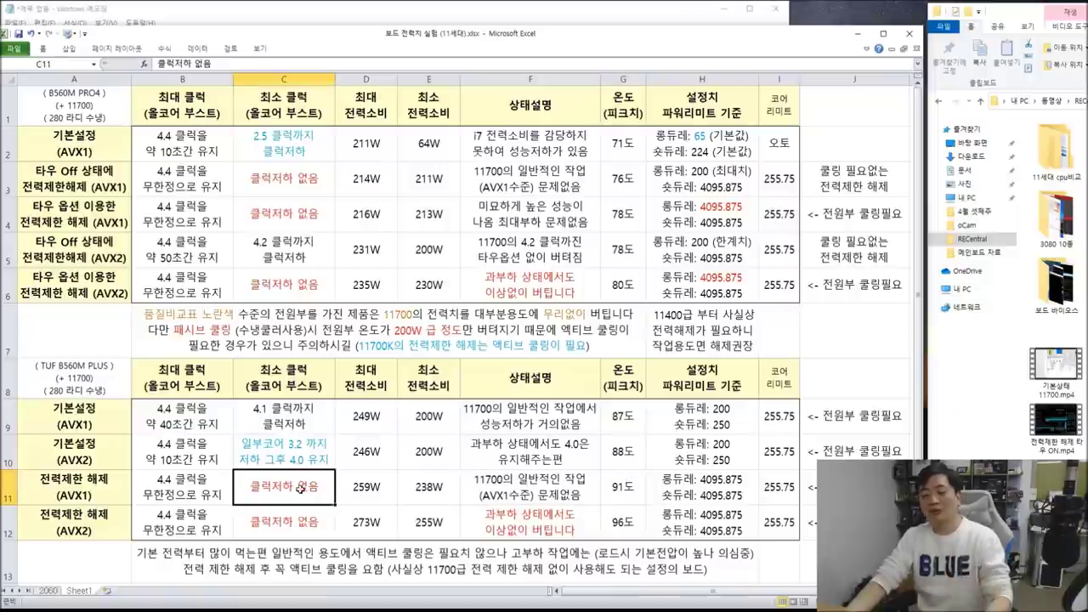
Step: Highlight the clock and power consumption cells of the TUF B560M PLUS unlocked AVX1 row, comparing power with the B560M PRO4's Tau Off AVX2 row
{"action": "left_click_drag", "start_coordinate": [51, 481], "coordinate": [317, 489]}
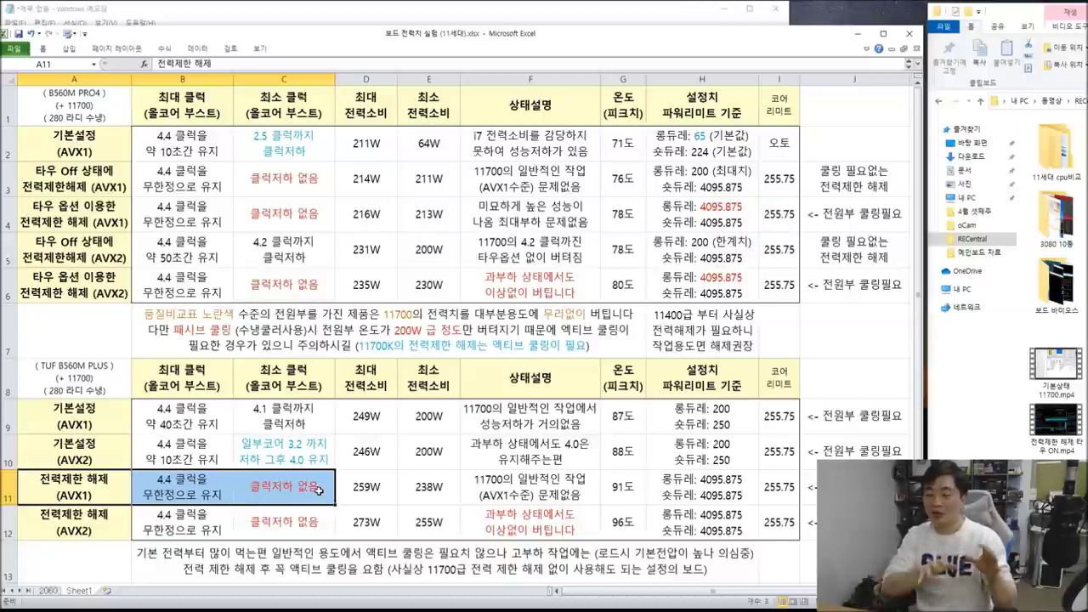
{"action": "left_click", "coordinate": [382, 484]}
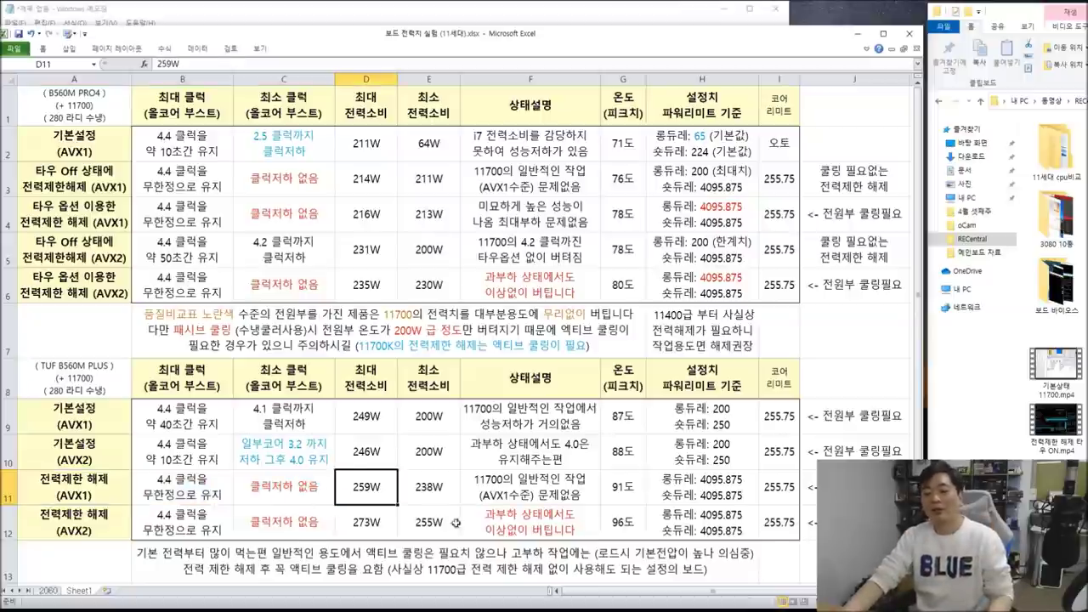
{"action": "left_click_drag", "start_coordinate": [365, 486], "coordinate": [432, 486]}
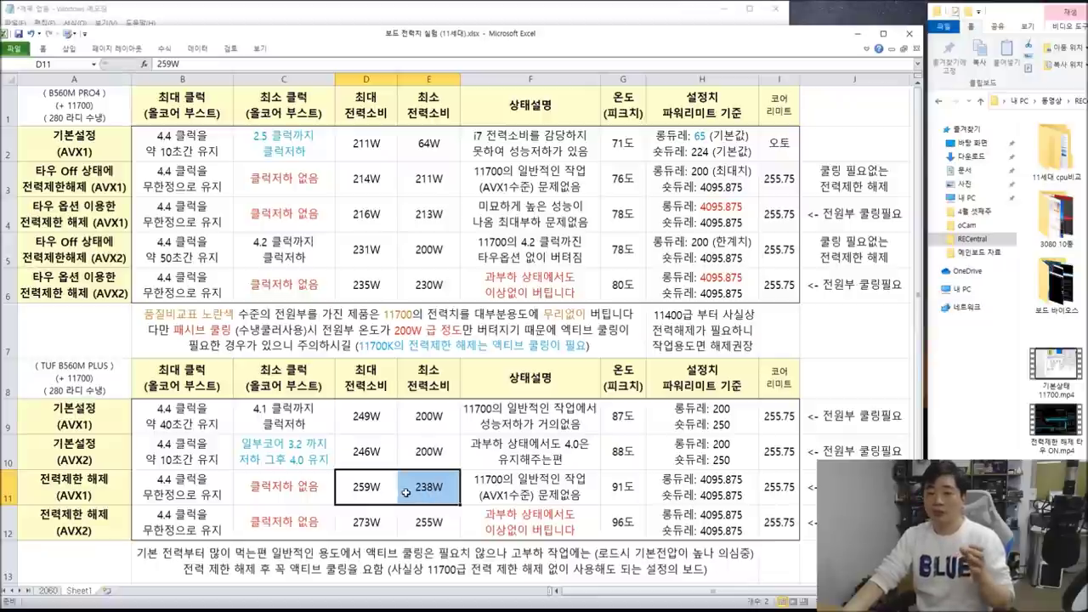
{"action": "left_click", "coordinate": [427, 489]}
{"action": "left_click_drag", "start_coordinate": [372, 488], "coordinate": [428, 488]}
{"action": "left_click_drag", "start_coordinate": [366, 249], "coordinate": [428, 251]}
{"action": "left_click", "coordinate": [357, 484]}
Step: Review the peak temperature and limit cells of the TUF B560M PLUS unlocked AVX1 row, then highlight the whole row including its VRM cooling note
{"action": "left_click", "coordinate": [618, 485]}
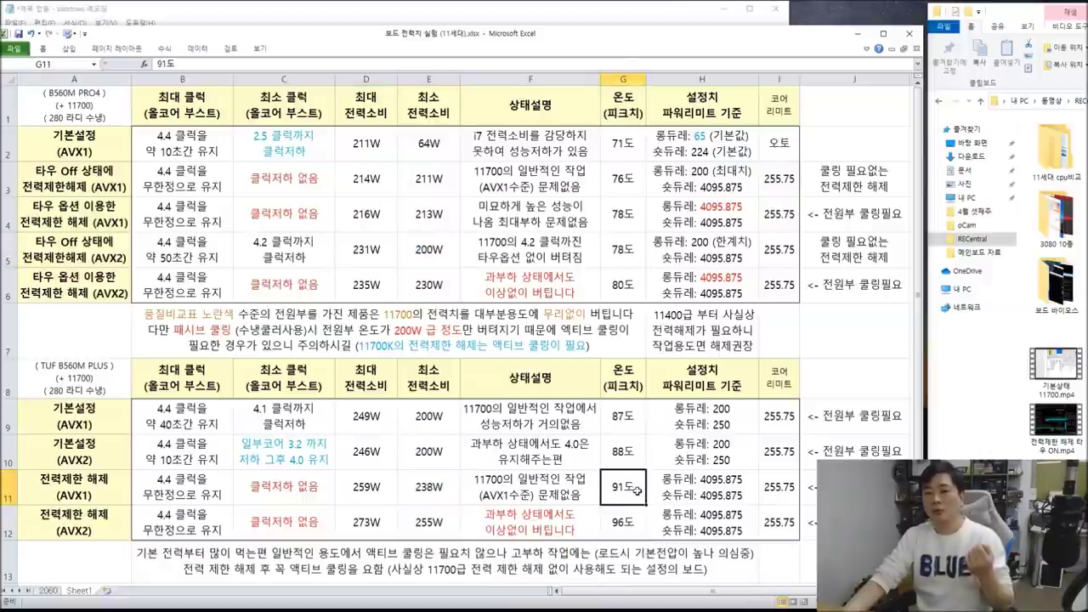
{"action": "left_click_drag", "start_coordinate": [789, 484], "coordinate": [738, 481]}
{"action": "left_click", "coordinate": [837, 487]}
{"action": "key", "text": "shift+Home"}
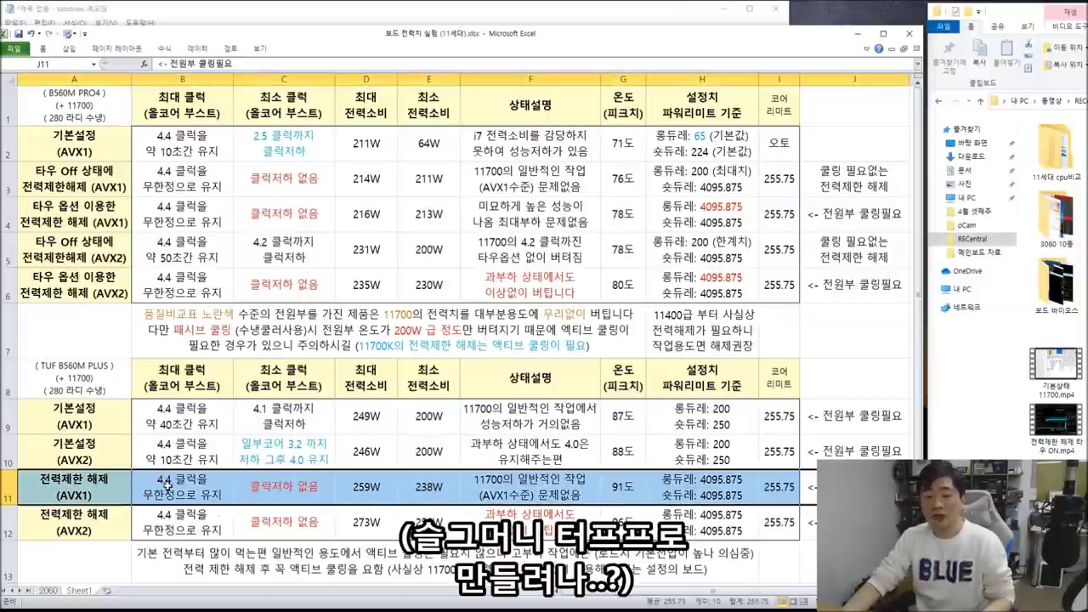
Step: Review the label, cooling note and minimum clock of the TUF B560M PLUS unlocked AVX2 row, then highlight the entire row
{"action": "left_click", "coordinate": [105, 533]}
{"action": "left_click_drag", "start_coordinate": [105, 533], "coordinate": [51, 525]}
{"action": "left_click", "coordinate": [850, 524]}
{"action": "left_click", "coordinate": [281, 524]}
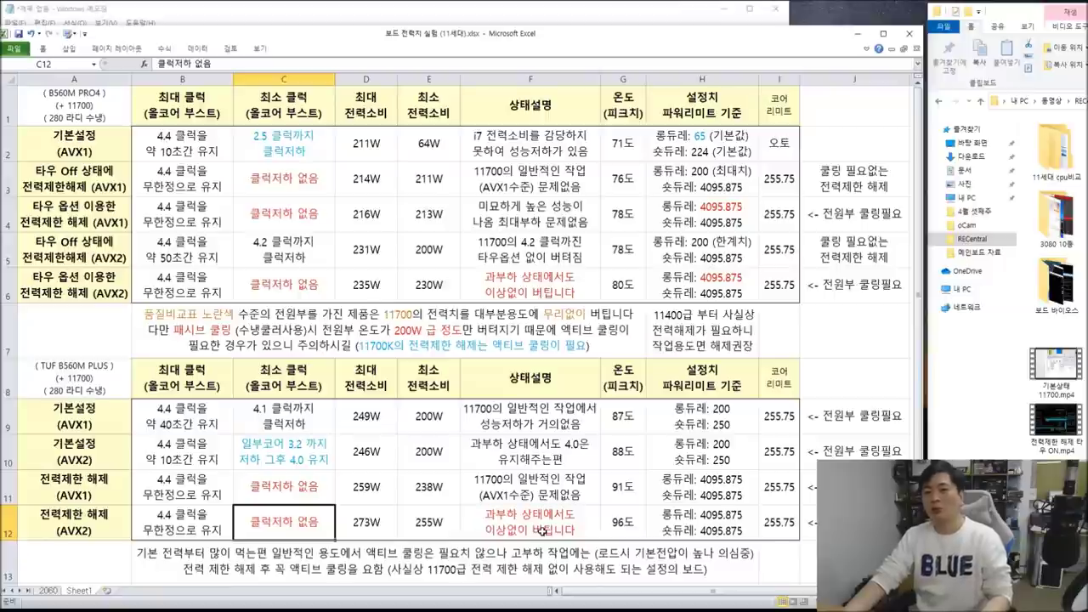
{"action": "left_click_drag", "start_coordinate": [812, 528], "coordinate": [106, 524]}
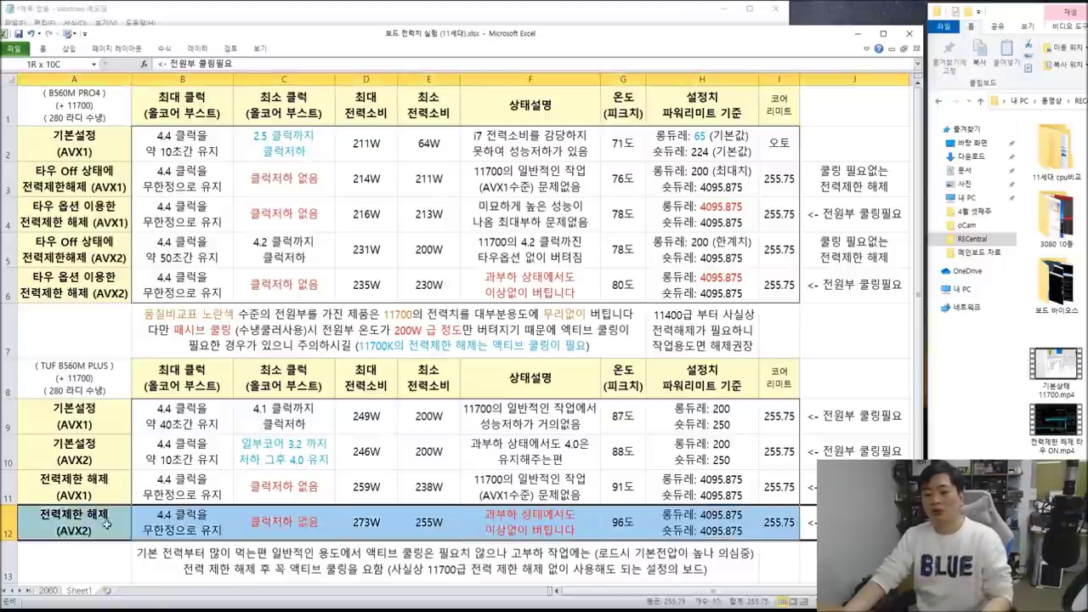
Step: Highlight the status description text inside the TUF B560M PLUS unlocked AVX2 row, then leave the cell unedited
{"action": "double_click", "coordinate": [571, 527]}
{"action": "left_click_drag", "start_coordinate": [585, 532], "coordinate": [468, 507]}
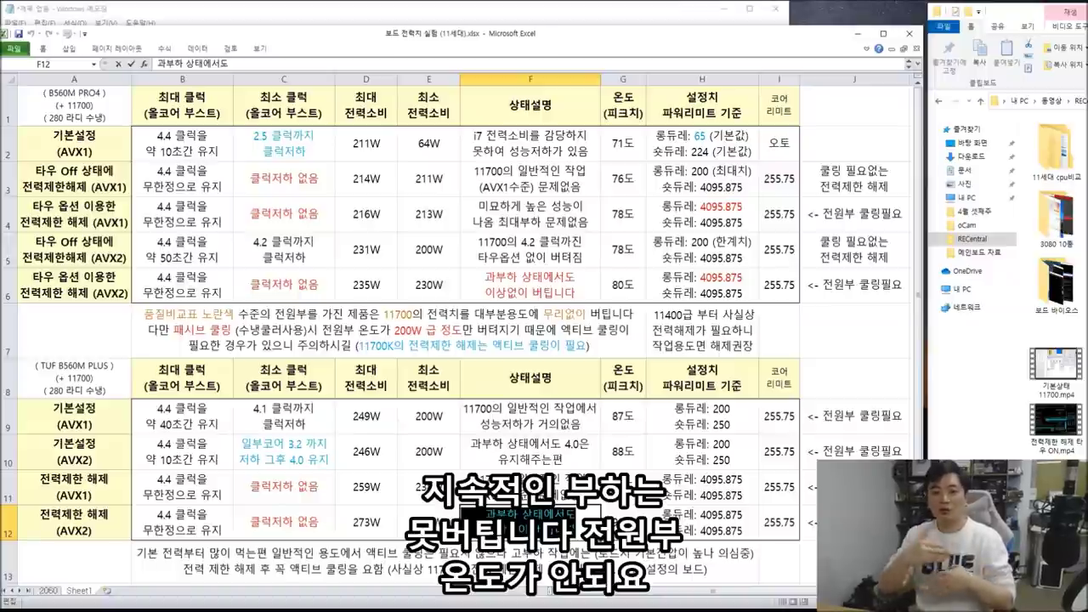
{"action": "left_click", "coordinate": [425, 495]}
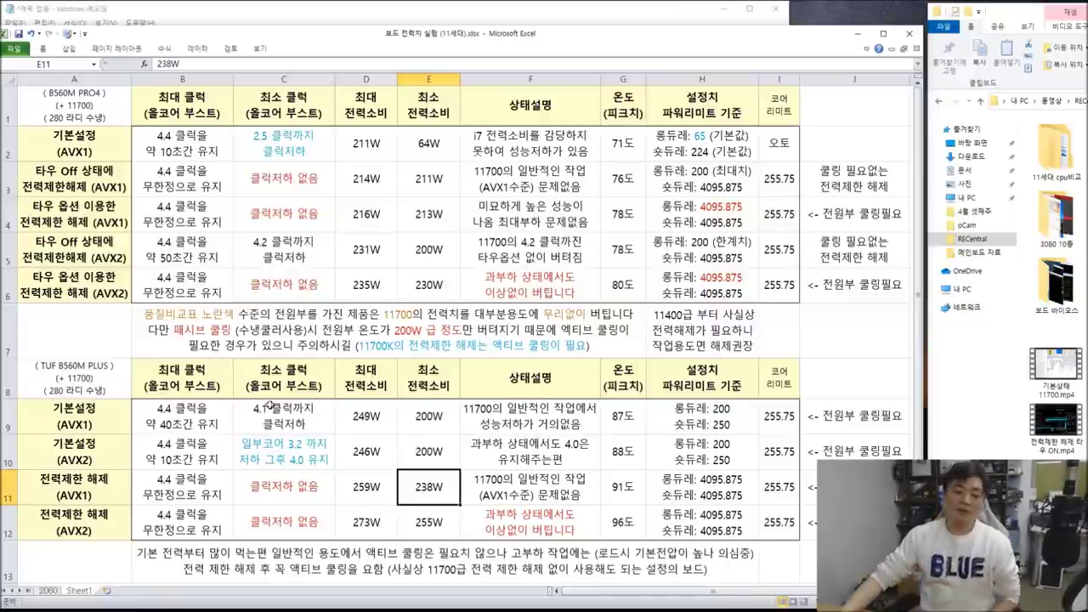
Step: Show the 2060 sheet and go through the B560 boards' MOSFET cells, bringing up the GIGABYTE B560M AORUS PRO's VRM photo note
{"action": "left_click", "coordinate": [47, 591]}
{"action": "left_click_drag", "start_coordinate": [378, 217], "coordinate": [391, 206]}
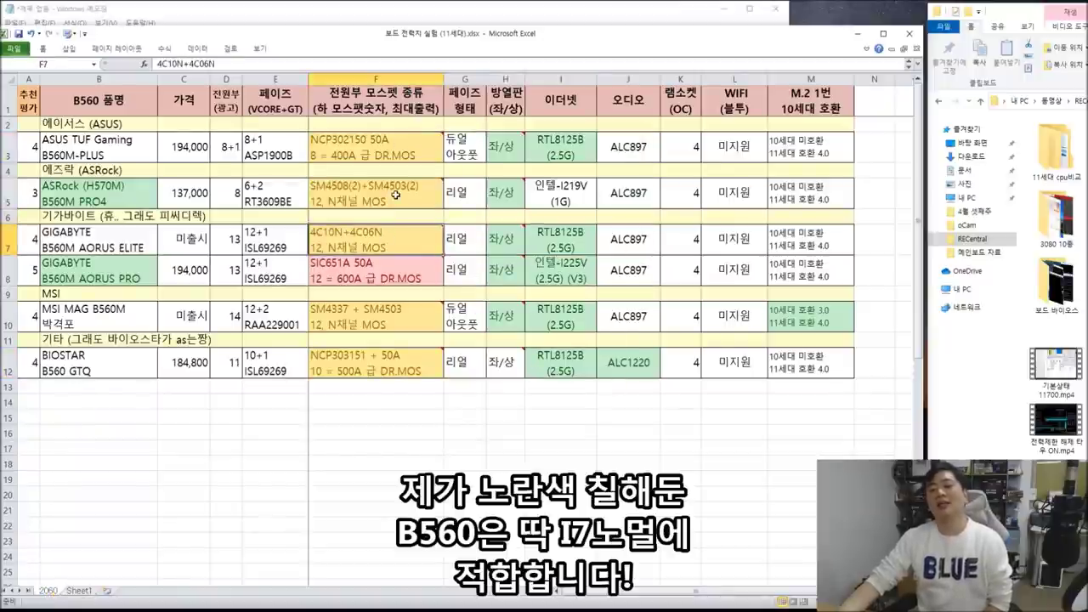
{"action": "left_click", "coordinate": [393, 156]}
{"action": "key", "text": "Down"}
{"action": "key", "text": "Down"}
{"action": "key", "text": "Down"}
{"action": "key", "text": "Down"}
{"action": "key", "text": "Down"}
{"action": "key", "text": "Down"}
{"action": "key", "text": "Down"}
{"action": "key", "text": "Down"}
{"action": "key", "text": "Down"}
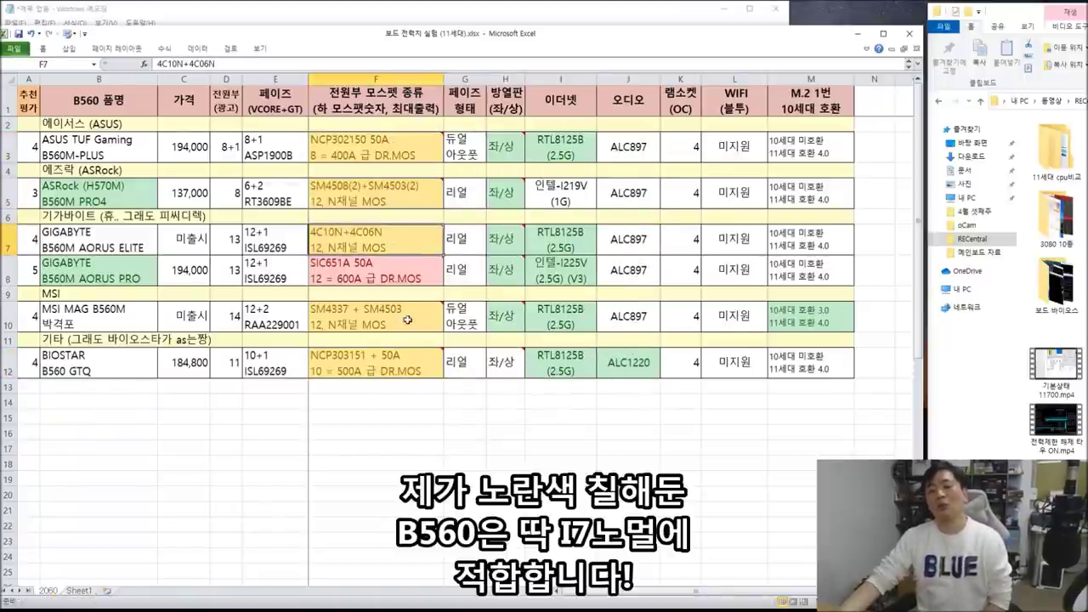
{"action": "left_click", "coordinate": [397, 271]}
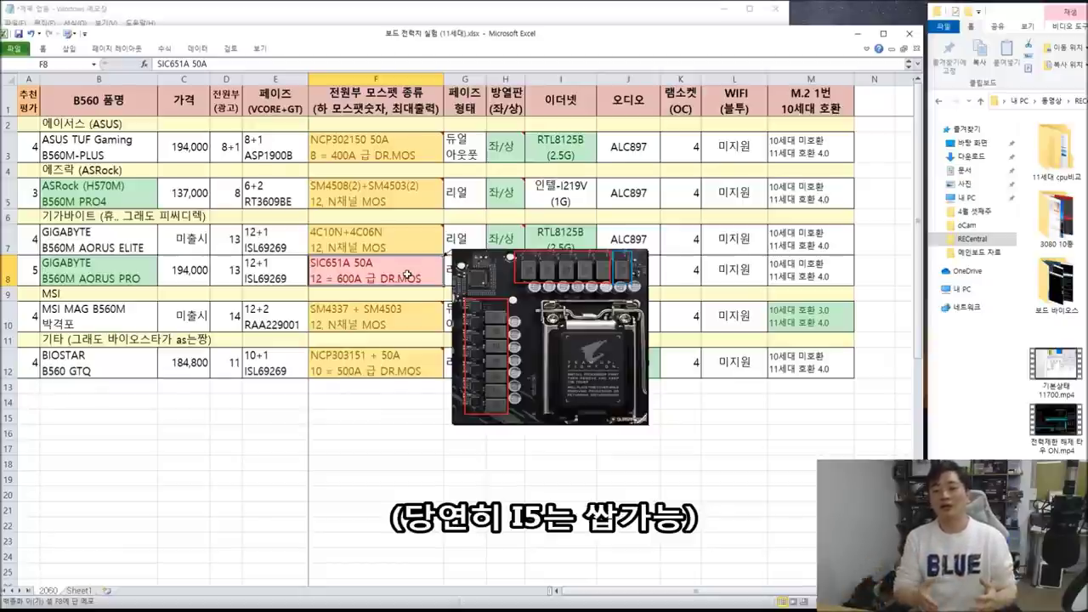
Step: Highlight the MOSFET column from the ASUS TUF Gaming B560M-PLUS to the BIOSTAR B560 GTQ, then clear the highlight
{"action": "left_click_drag", "start_coordinate": [407, 151], "coordinate": [401, 365]}
{"action": "mouse_move", "coordinate": [407, 364]}
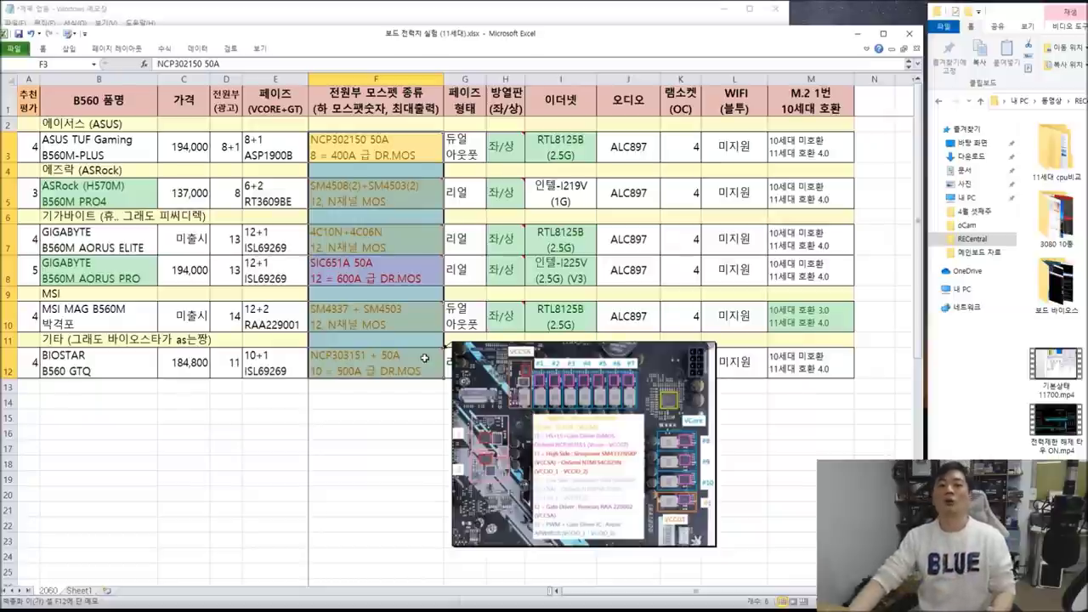
{"action": "left_click", "coordinate": [354, 444]}
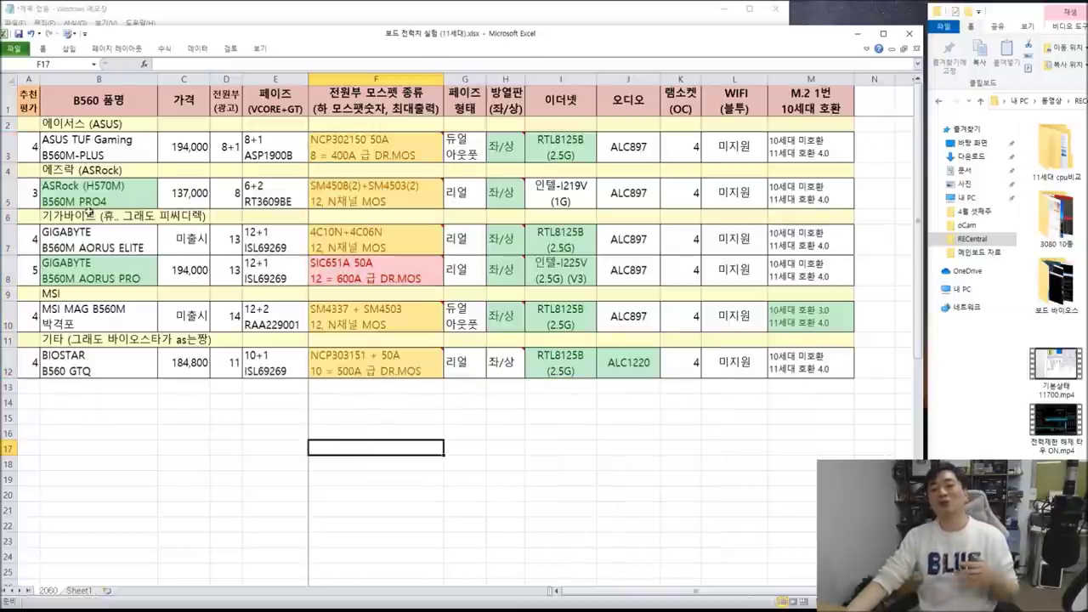
Step: Highlight the full ASRock B560M PRO4 row, view its MOSFET cell's VRM photo note, and highlight the row again
{"action": "left_click_drag", "start_coordinate": [32, 196], "coordinate": [823, 197]}
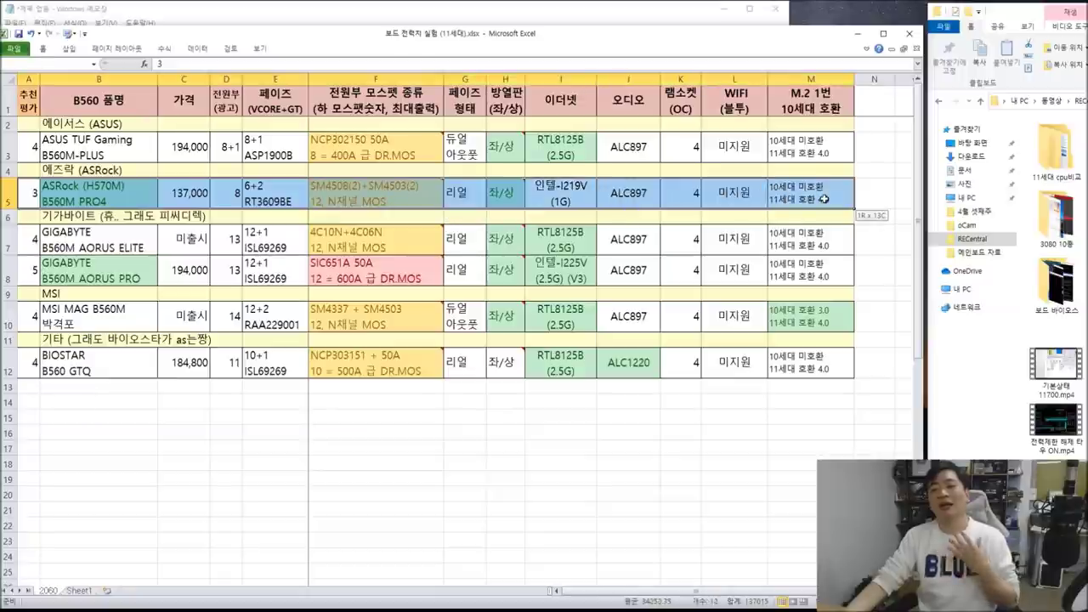
{"action": "left_click", "coordinate": [414, 193]}
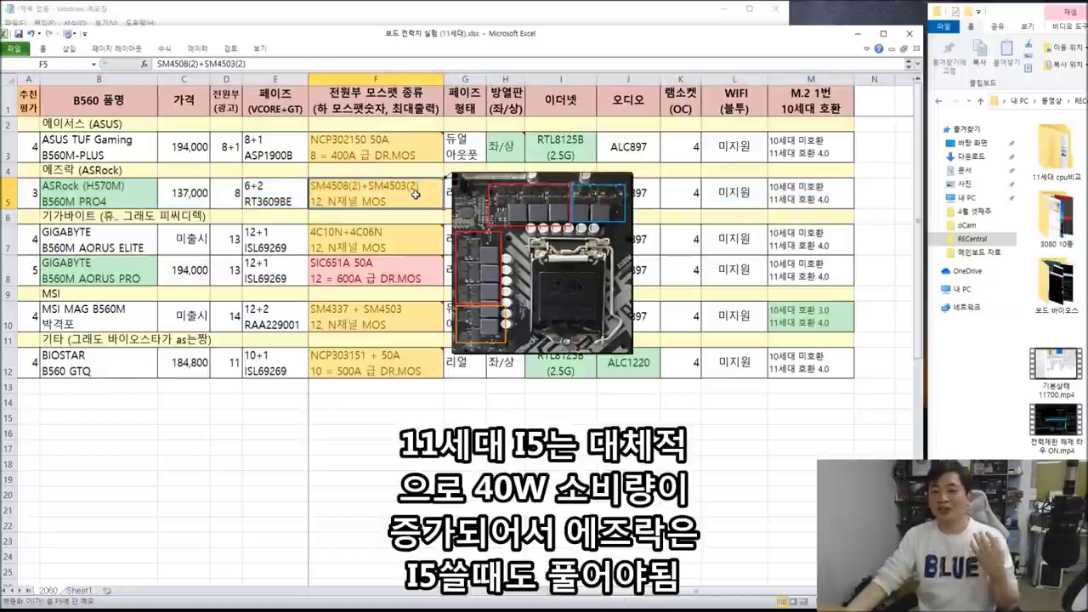
{"action": "left_click_drag", "start_coordinate": [815, 195], "coordinate": [30, 197]}
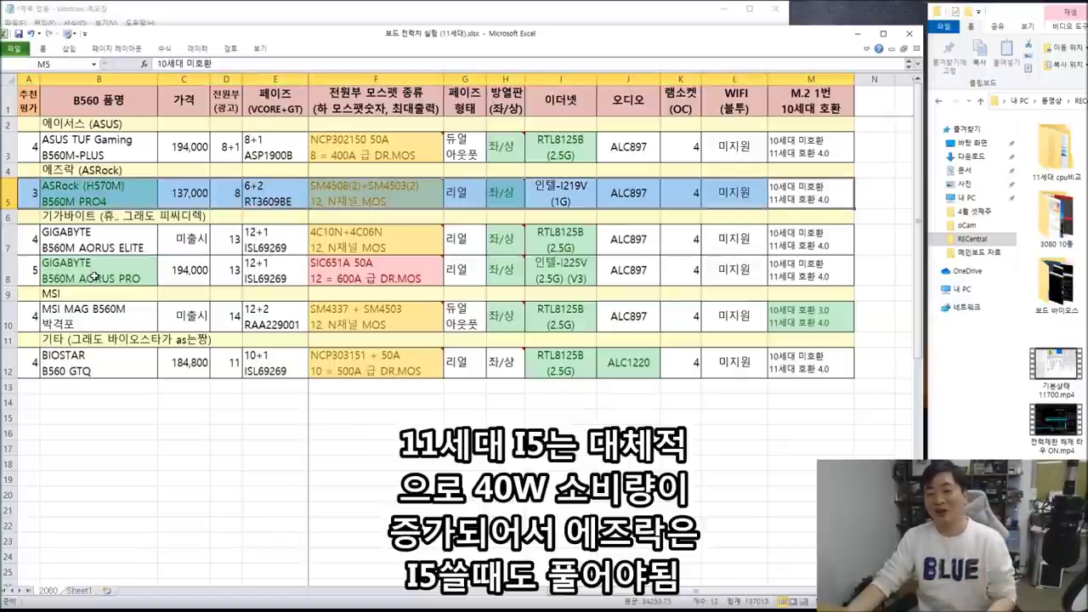